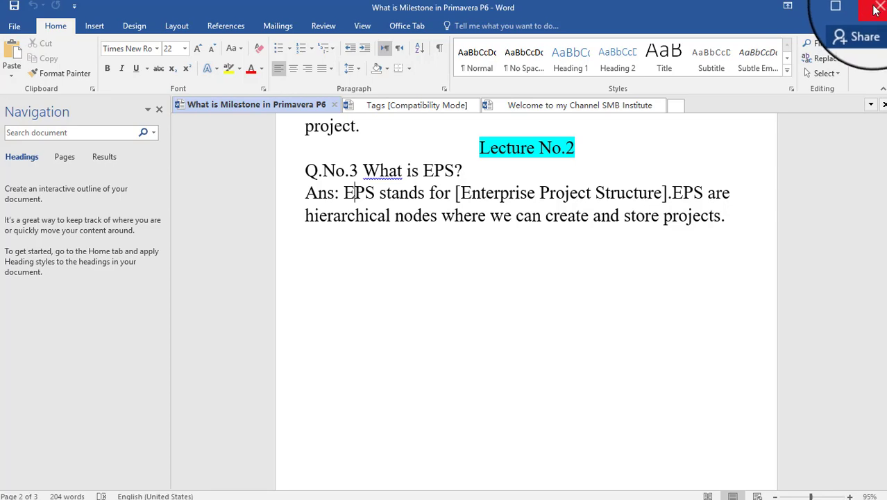
# Close the Word document and switch to Primavera P6
pyautogui.click(876, 10)
pyautogui.click(362, 283)
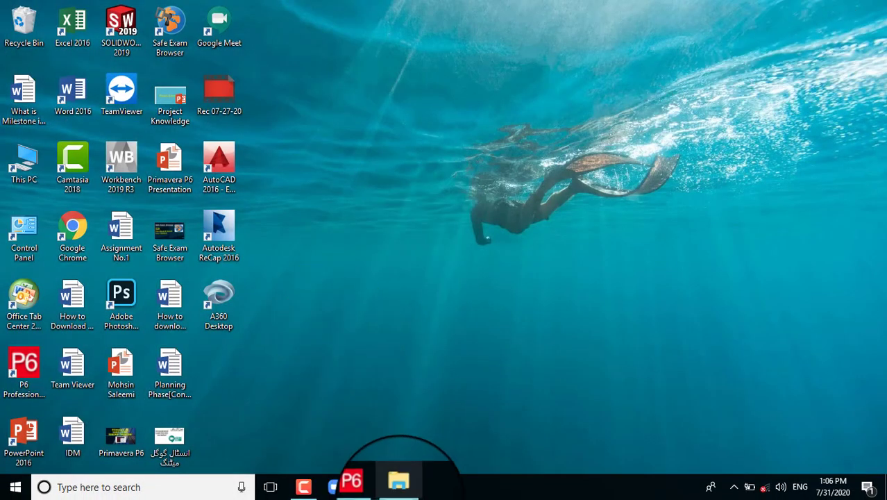
pyautogui.click(368, 486)
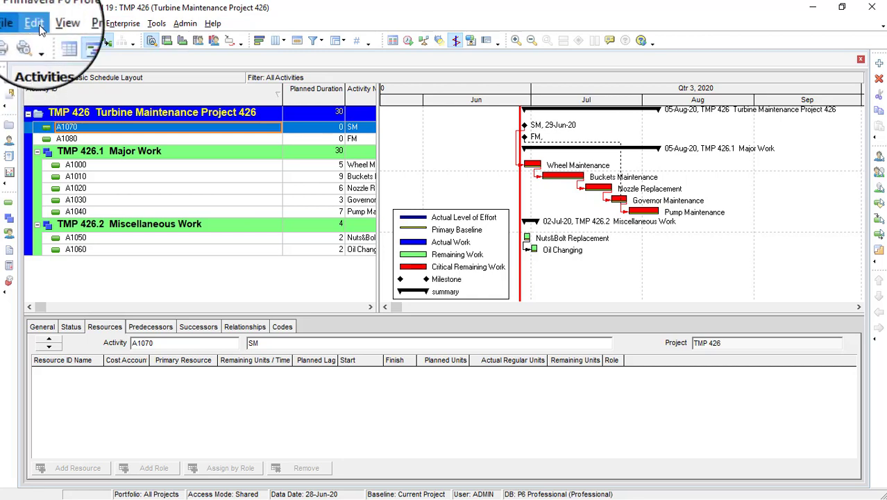
# Open the Enterprise Project Structure (EPS) dialog and enlarge its window slightly
pyautogui.click(124, 27)
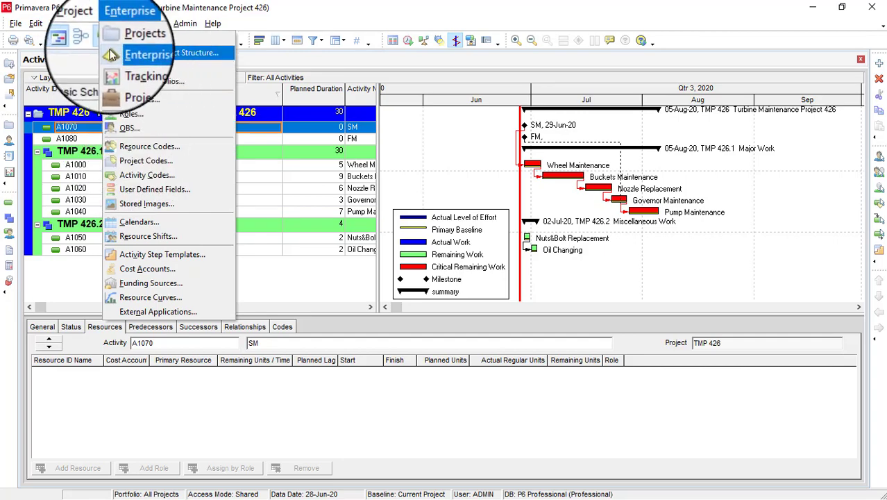
pyautogui.click(186, 55)
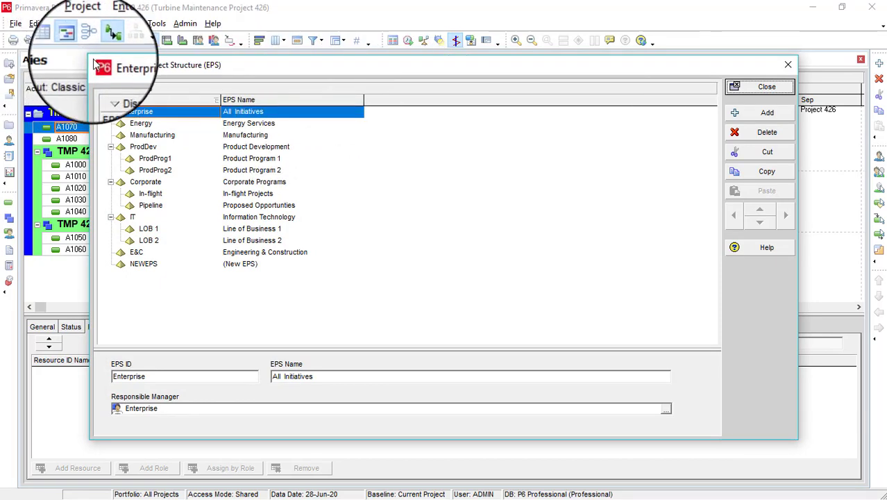
pyautogui.moveTo(94, 59); pyautogui.dragTo(75, 46)
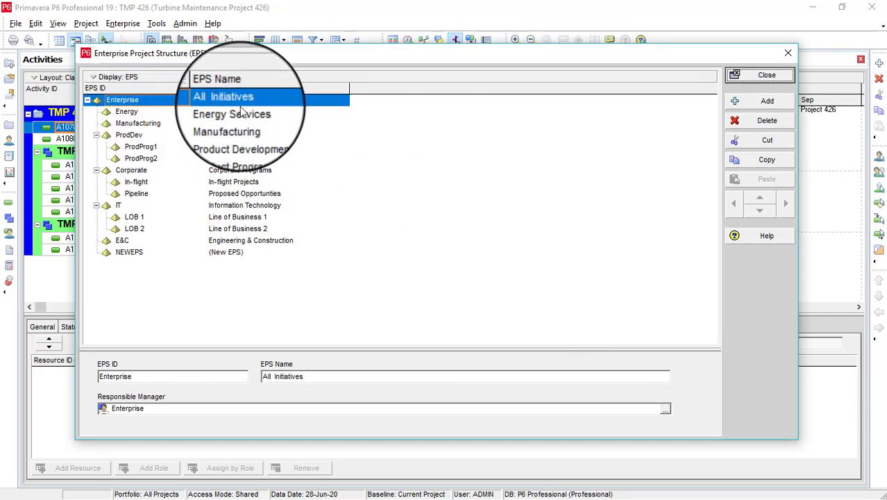
# Add a new EPS node and move it up to the first place under Enterprise, above Energy
pyautogui.click(763, 102)
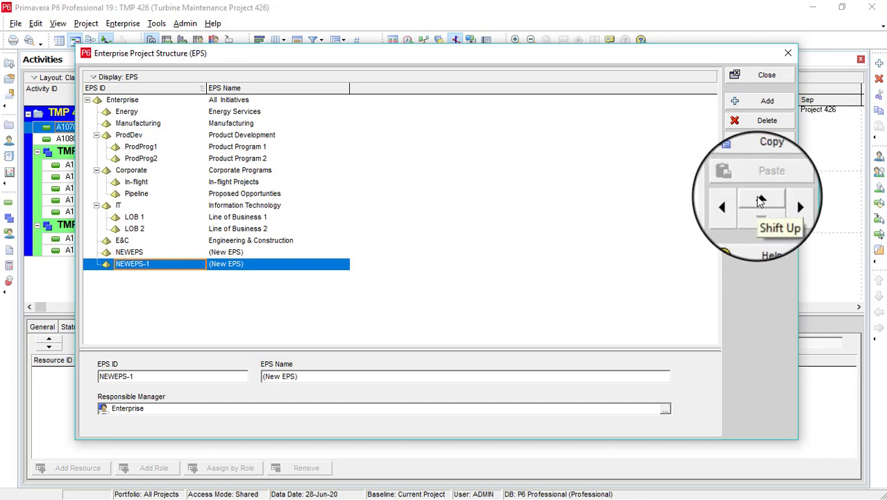
pyautogui.click(761, 201)
pyautogui.click(760, 201)
pyautogui.click(760, 201)
pyautogui.click(761, 201)
pyautogui.click(761, 201)
pyautogui.click(761, 201)
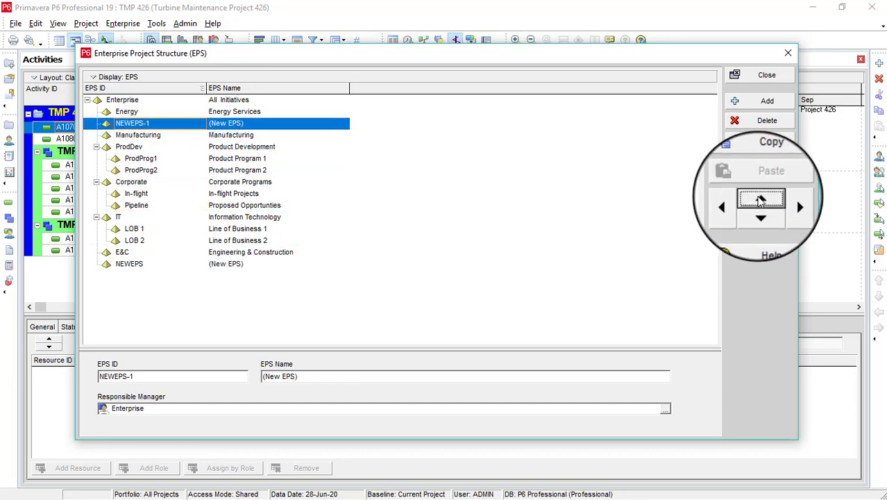
pyautogui.click(761, 201)
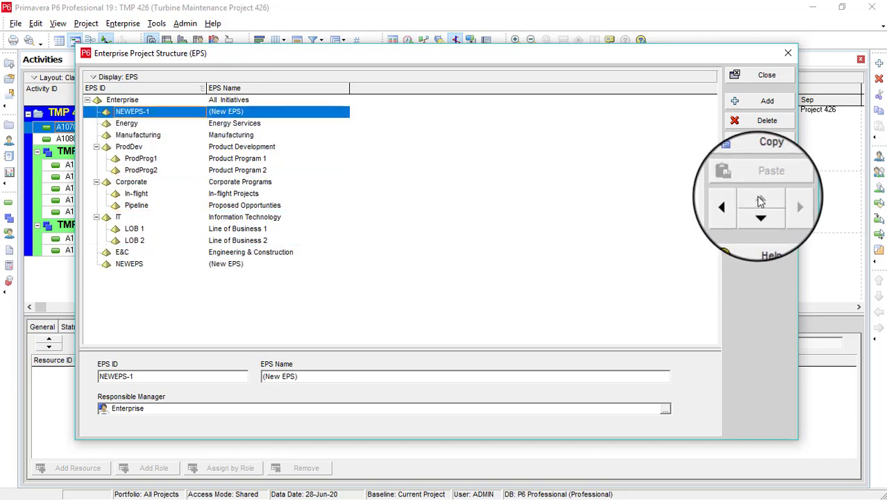
# Set the new node's EPS ID to ABC
pyautogui.click(142, 113)
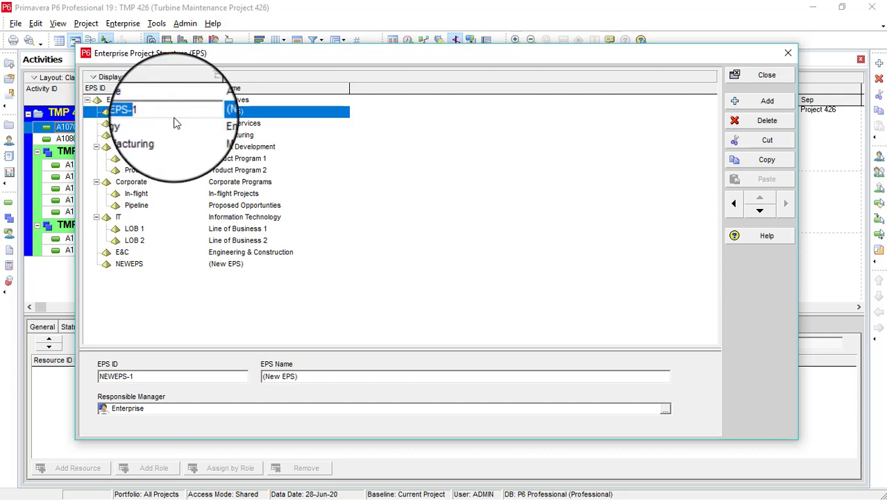
pyautogui.press('BackSpace')
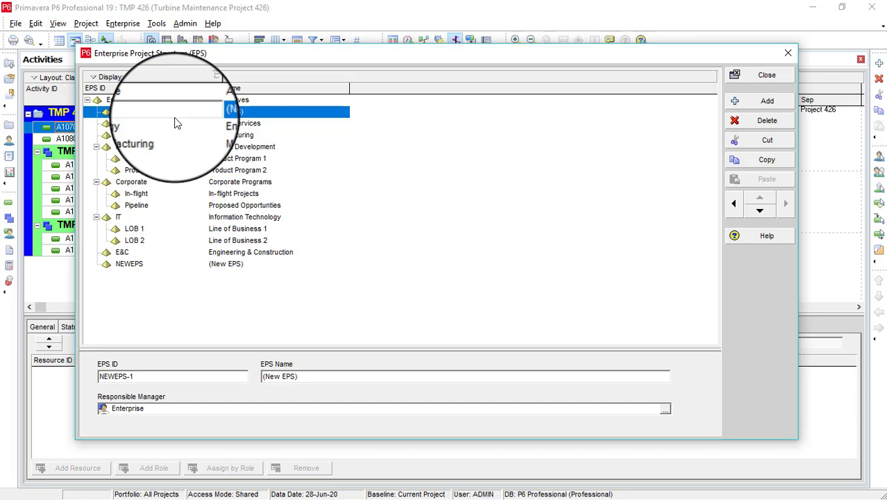
pyautogui.write('1')
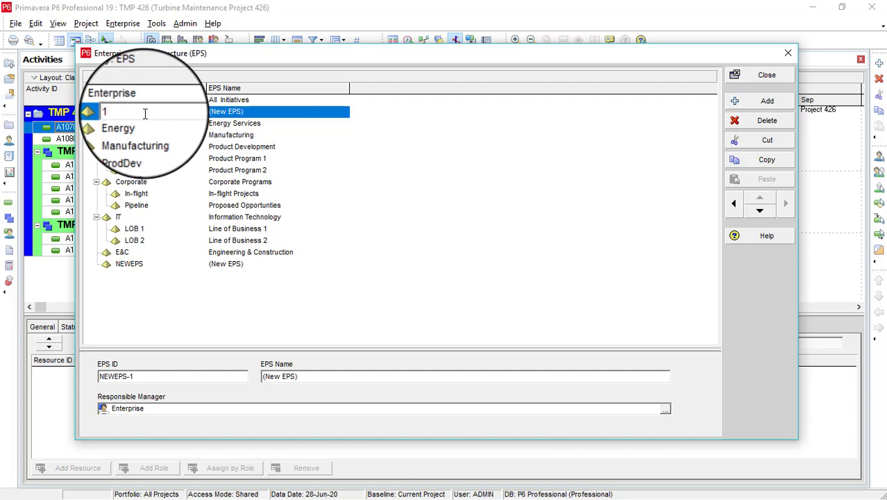
pyautogui.press('BackSpace')
pyautogui.write('ABC')
# Set the ABC node's EPS name to "ABC Comapany"
pyautogui.click(244, 119)
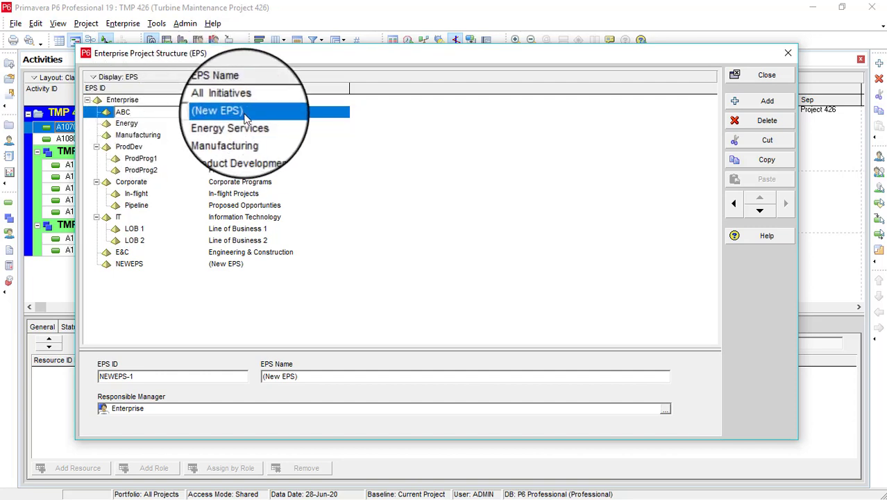
pyautogui.press('BackSpace')
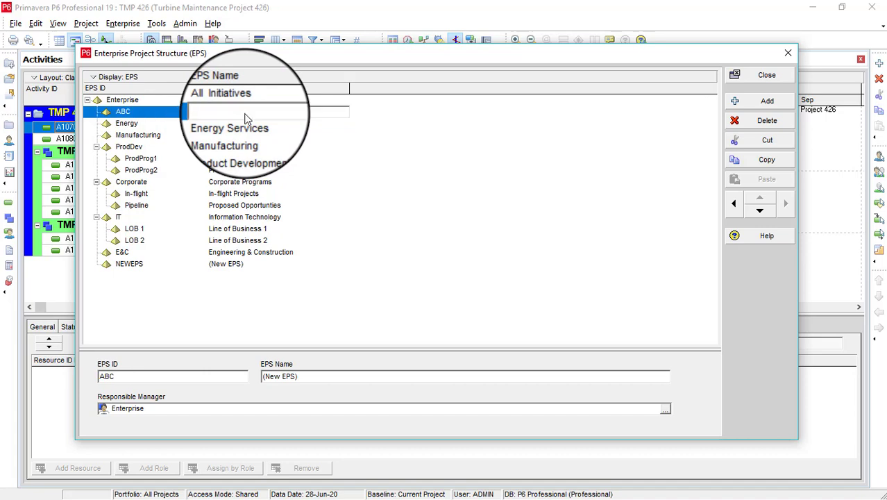
pyautogui.write('ABC Comapn')
pyautogui.press('BackSpace')
pyautogui.write('ny')
pyautogui.press('BackSpace')
pyautogui.press('BackSpace')
pyautogui.write('any')
pyautogui.press('Return')
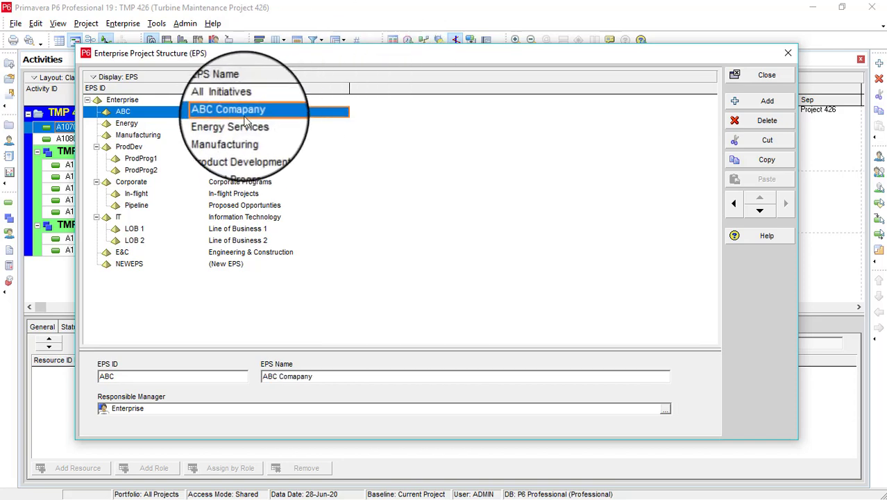
# Add another EPS node, move it up to just below ABC and indent it as a child of ABC
pyautogui.click(177, 115)
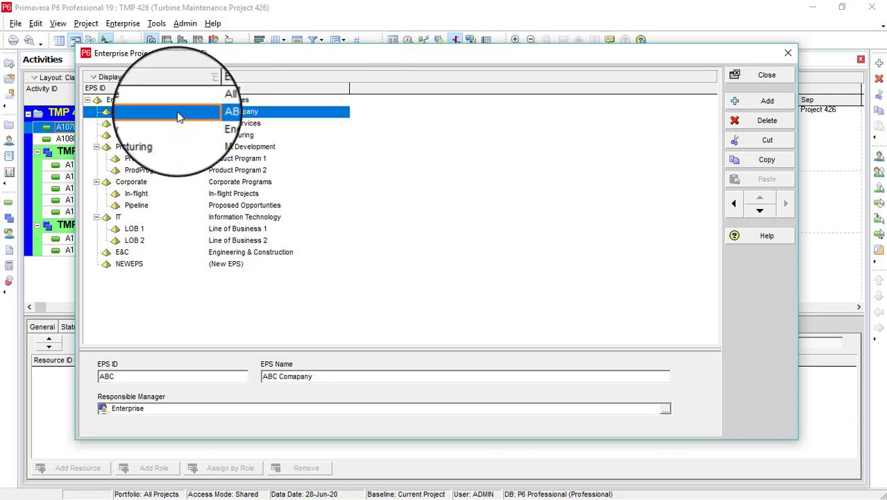
pyautogui.click(766, 105)
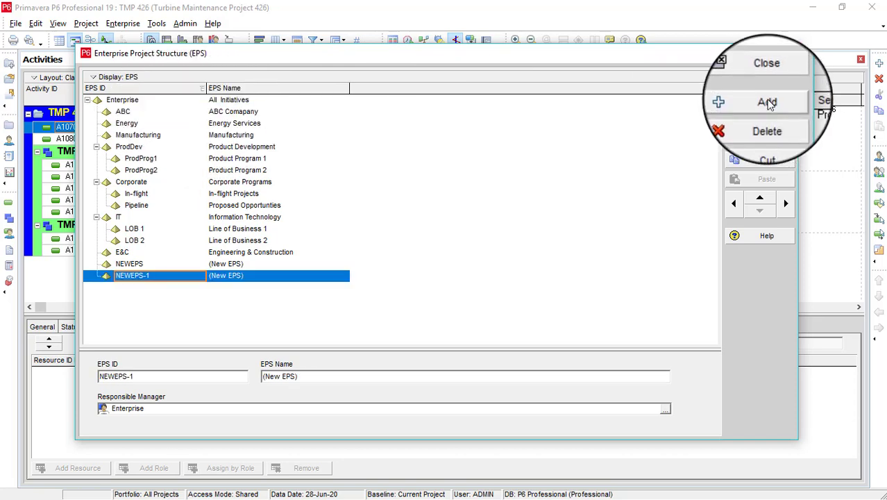
pyautogui.click(764, 200)
pyautogui.click(763, 200)
pyautogui.click(763, 200)
pyautogui.click(764, 200)
pyautogui.click(763, 200)
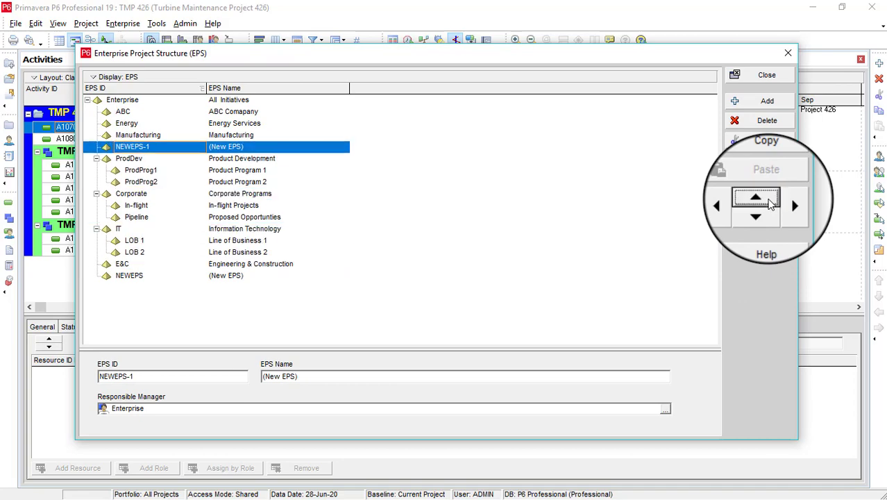
pyautogui.click(764, 200)
pyautogui.click(764, 199)
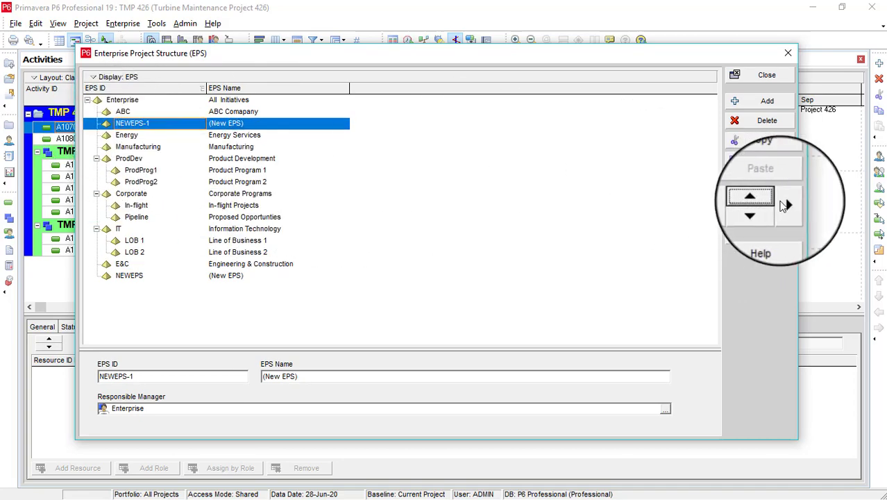
pyautogui.click(786, 203)
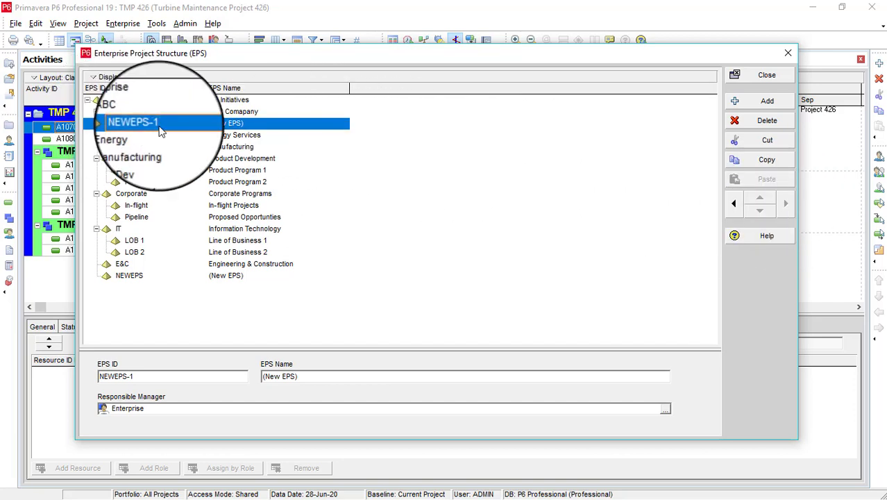
# Give the child node under ABC the EPS ID A1 and the name "Engineering Department"
pyautogui.click(136, 123)
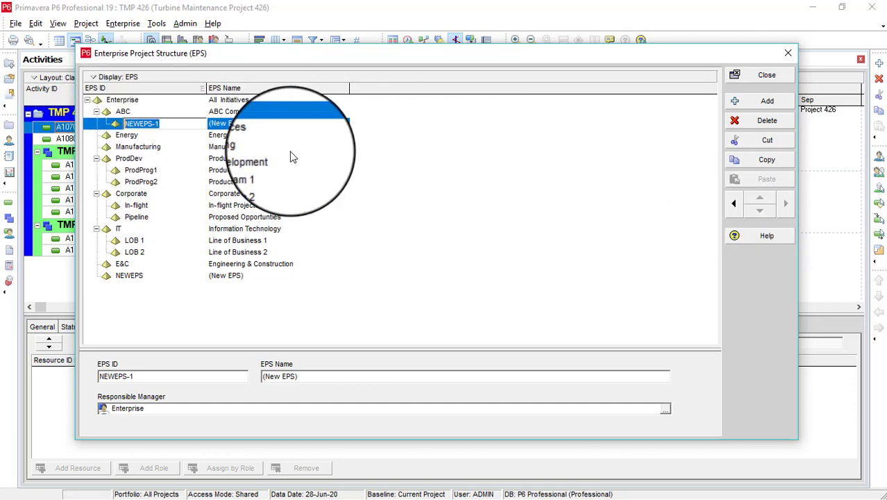
pyautogui.press('BackSpace')
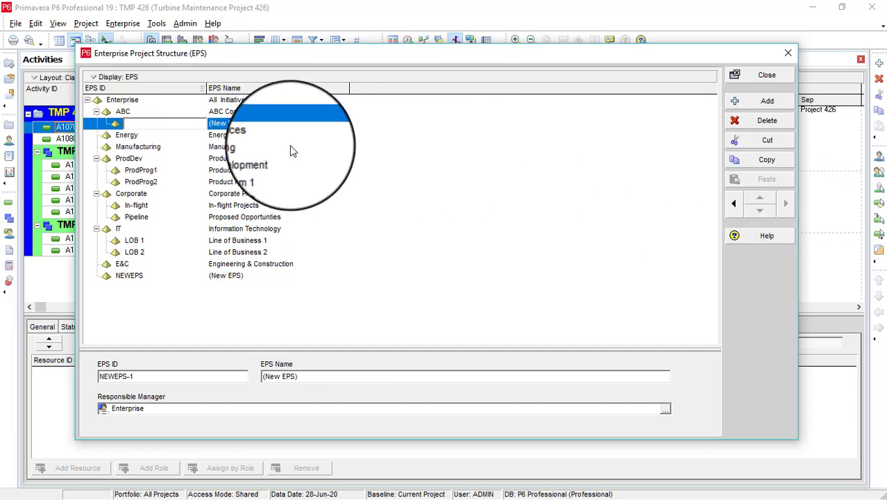
pyautogui.write('A1')
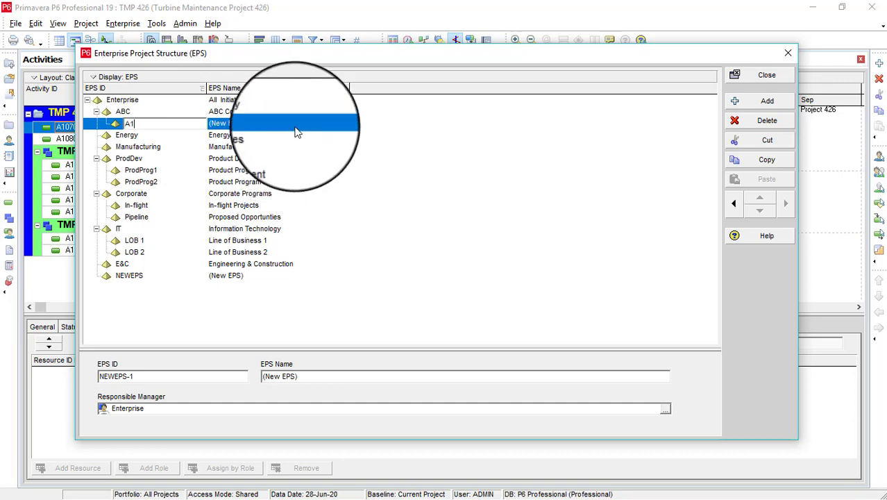
pyautogui.click(295, 125)
pyautogui.click(295, 131)
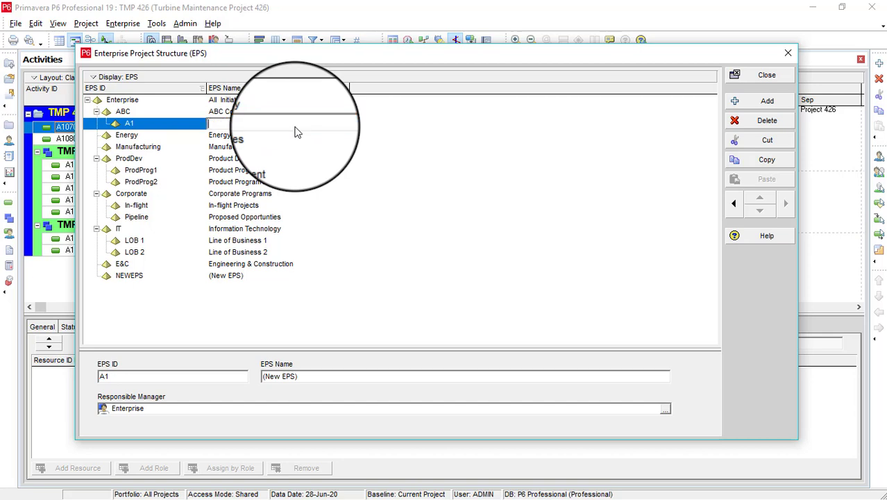
pyautogui.write('Engineering Department')
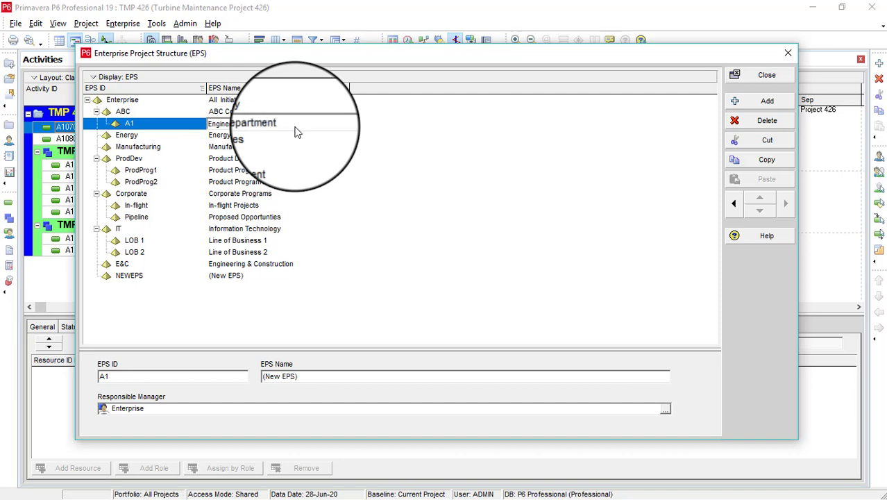
# Add two more EPS nodes and move the last one up to just below the ABC branch, above Energy
pyautogui.click(241, 114)
pyautogui.click(765, 103)
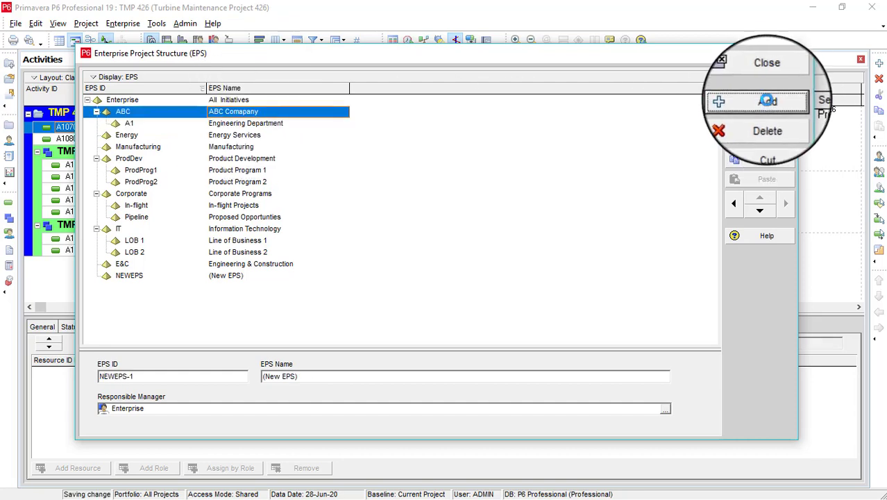
pyautogui.click(765, 103)
pyautogui.click(759, 198)
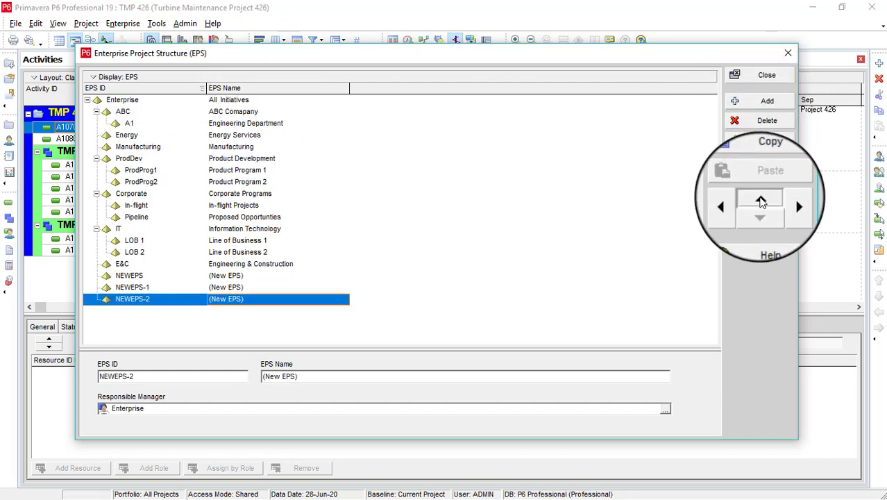
pyautogui.click(759, 199)
pyautogui.click(760, 199)
pyautogui.click(759, 198)
pyautogui.click(759, 198)
pyautogui.click(759, 199)
pyautogui.click(759, 199)
pyautogui.click(760, 198)
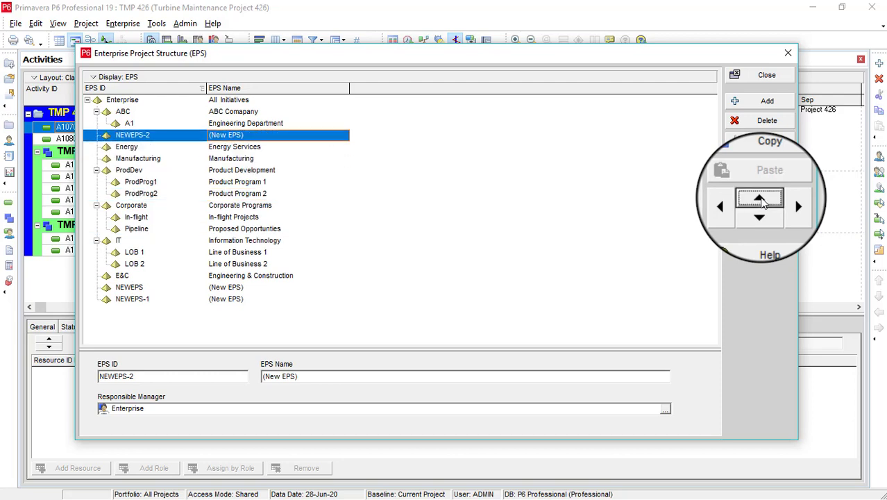
# Set the moved node's EPS ID to B1 and shift it up into the ABC branch
pyautogui.click(169, 141)
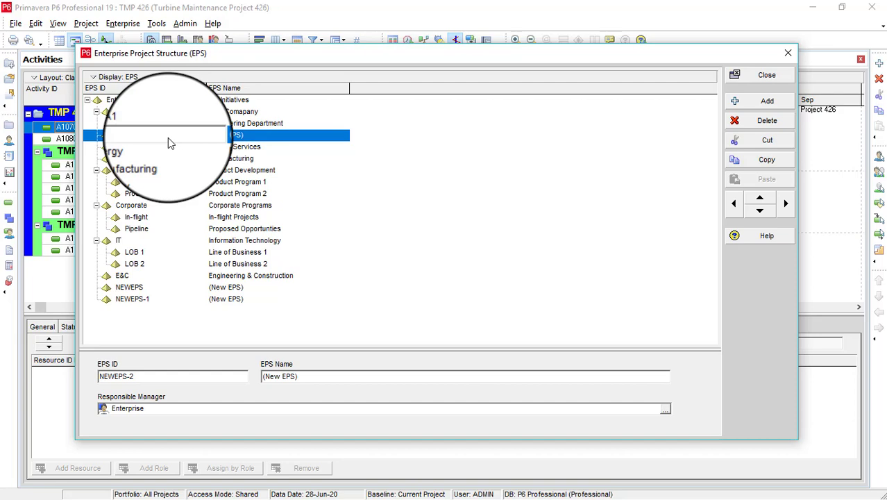
pyautogui.write('B1')
pyautogui.press('Return')
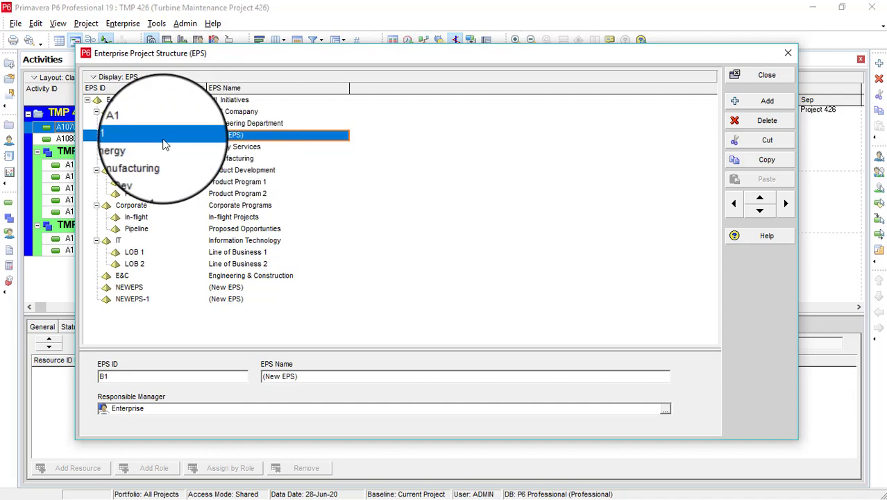
pyautogui.click(759, 197)
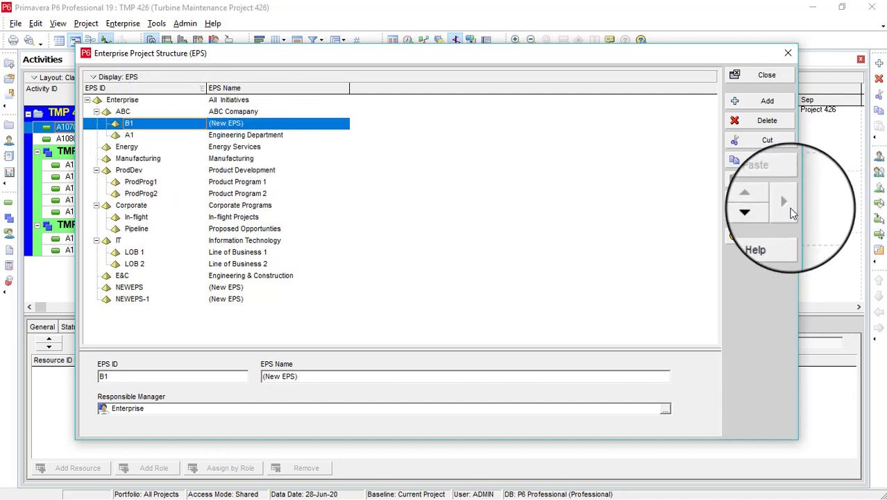
# Name the B1 node "Construction Department", move it down below A1 and select the ABC node
pyautogui.click(300, 125)
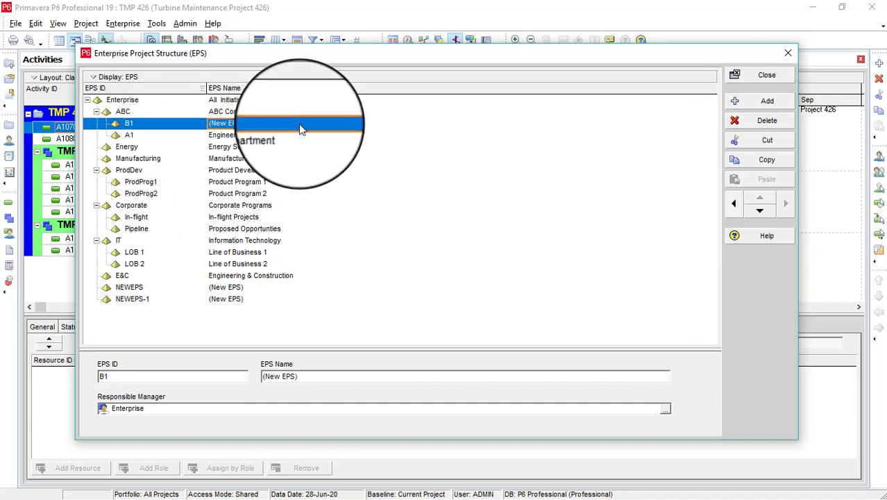
pyautogui.click(298, 124)
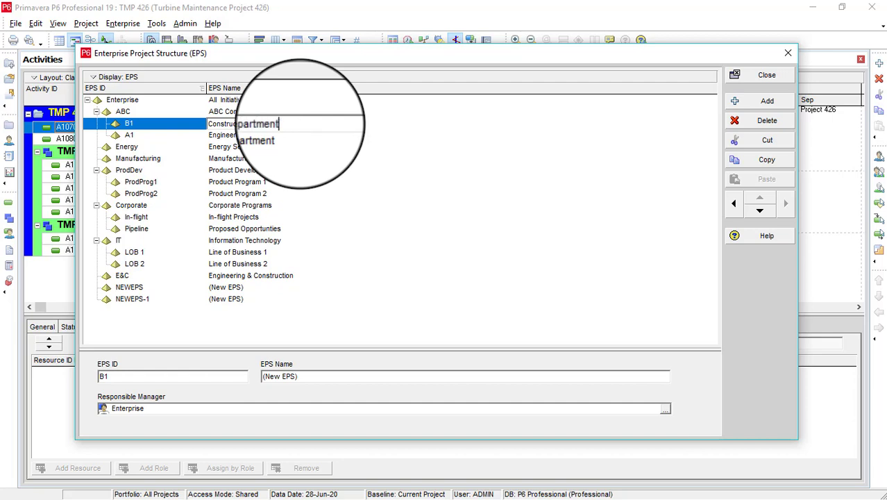
pyautogui.press('Return')
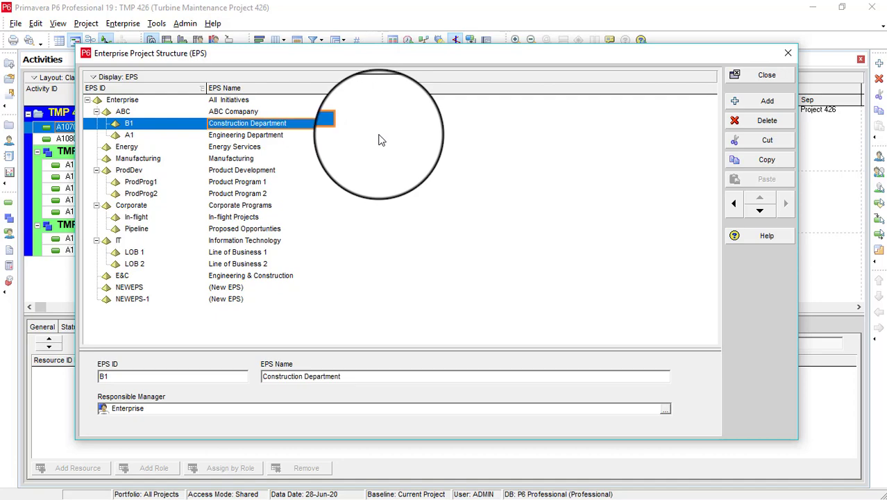
pyautogui.click(764, 211)
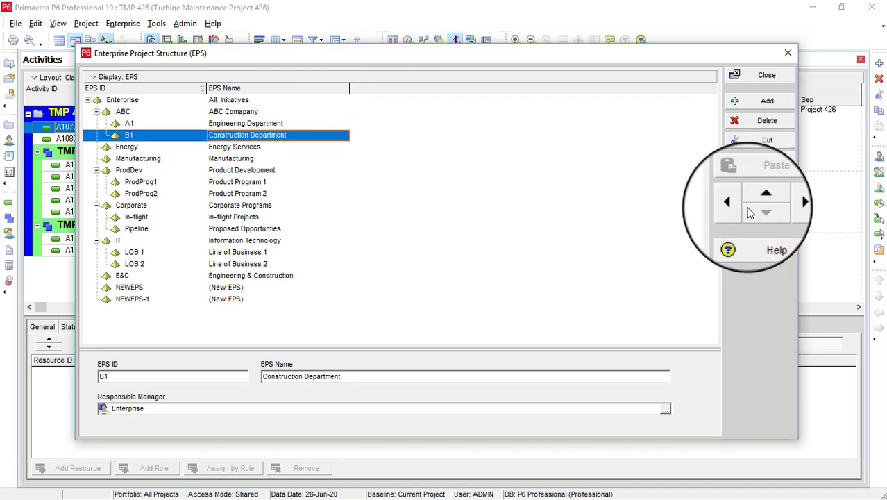
pyautogui.click(235, 112)
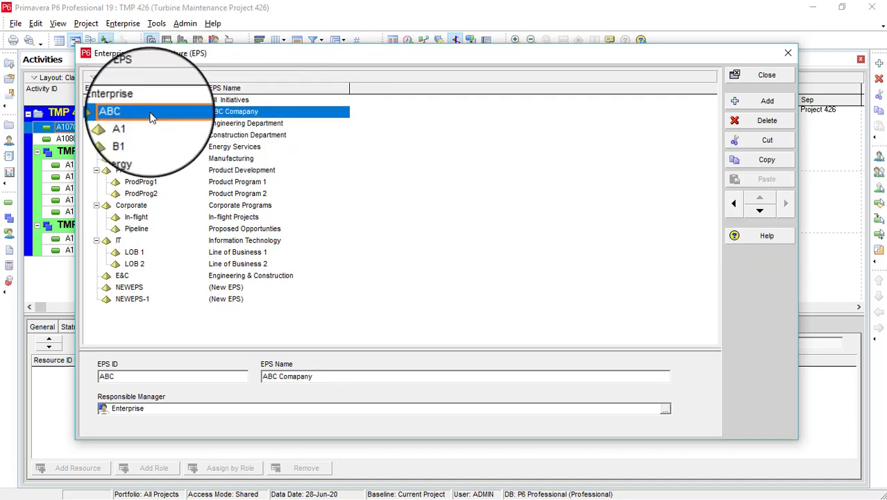
# Add a new EPS node and move it up to just below the ABC branch, above Energy
pyautogui.click(762, 106)
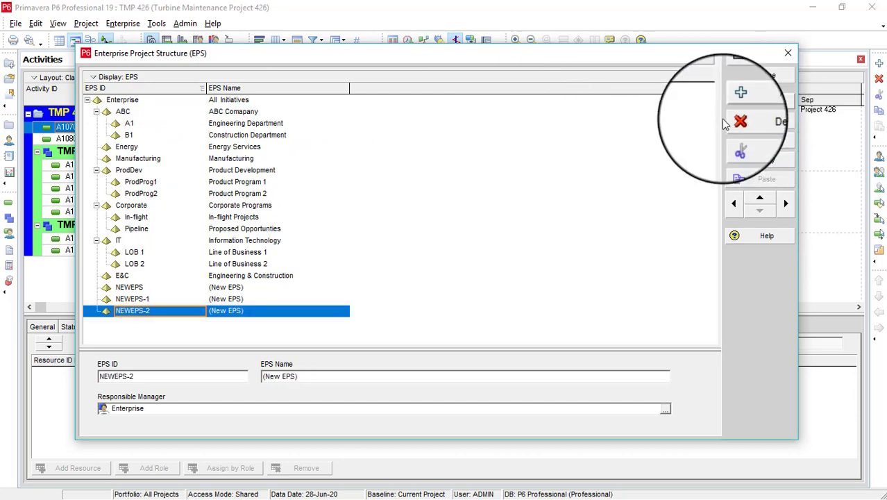
pyautogui.click(760, 200)
pyautogui.click(760, 200)
pyautogui.click(760, 200)
pyautogui.click(760, 200)
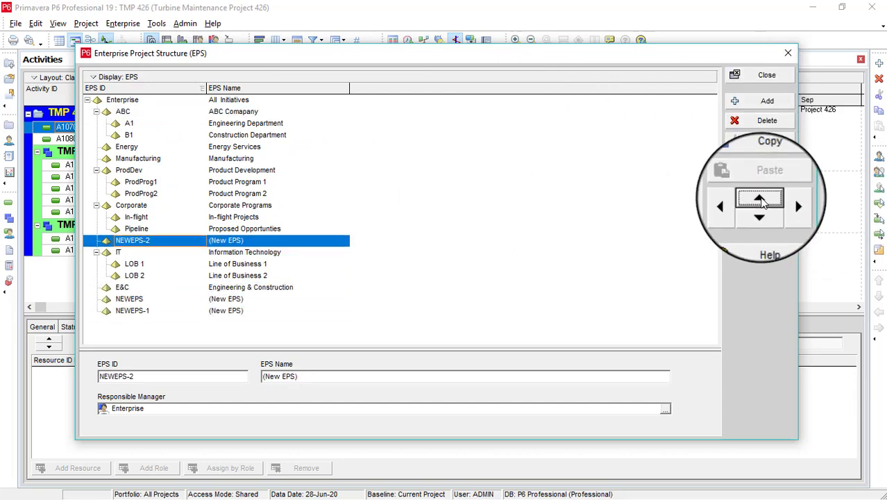
pyautogui.click(760, 200)
pyautogui.click(760, 200)
pyautogui.click(759, 200)
pyautogui.click(760, 199)
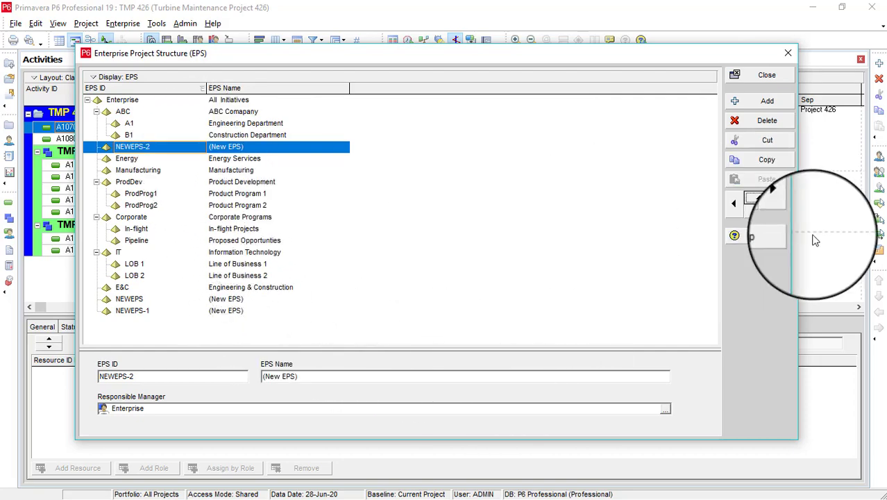
# Indent the new node under ABC and give it the EPS ID C1 and the name "Procurement Department"
pyautogui.click(785, 203)
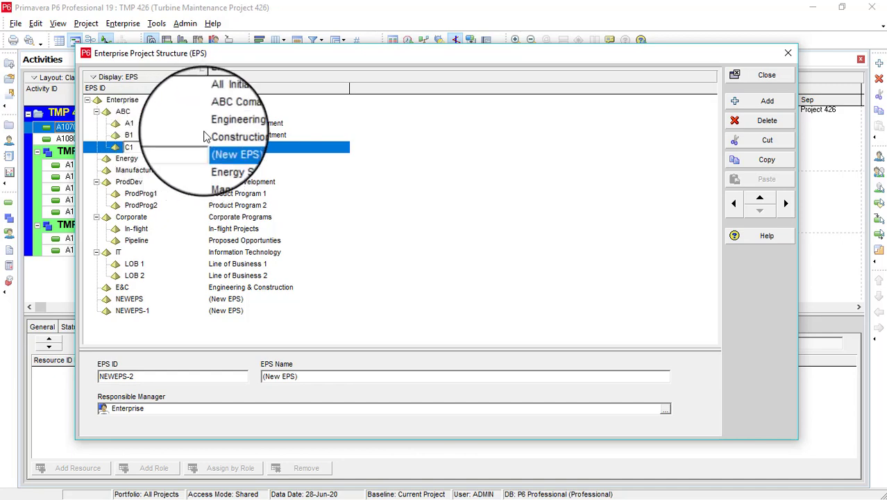
pyautogui.press('BackSpace')
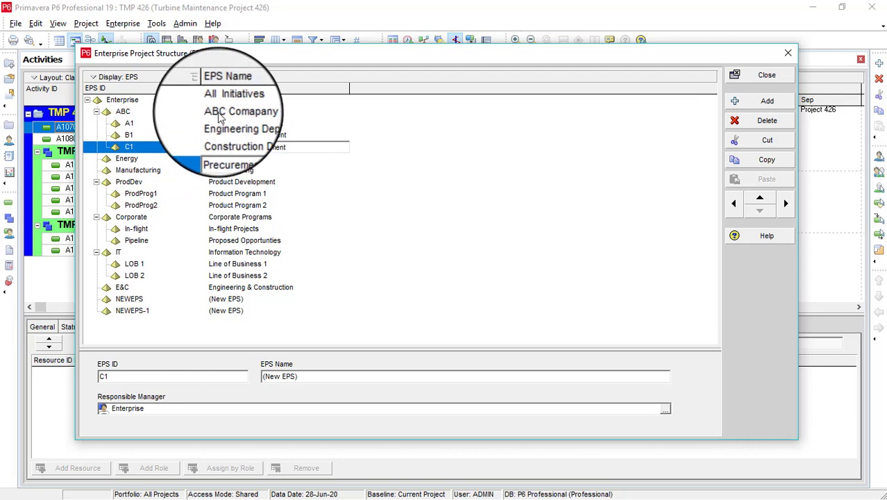
pyautogui.click(182, 111)
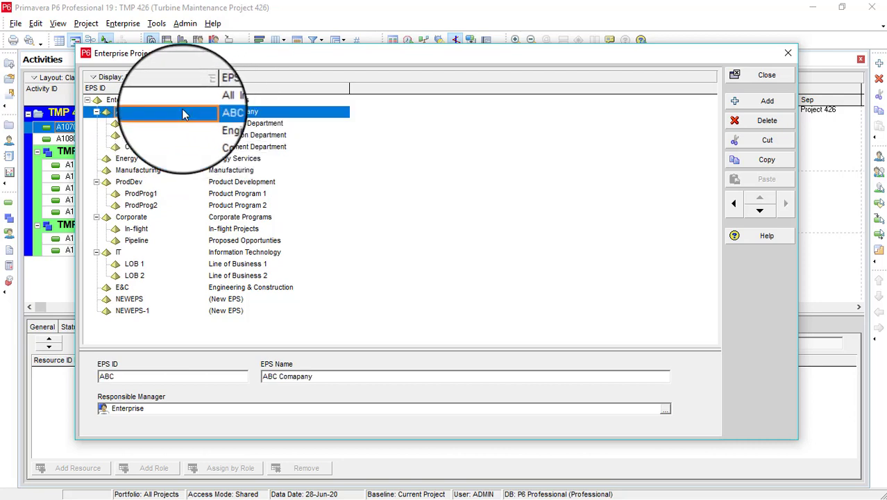
# Add another EPS node and move it up to directly below the C1 node, above Energy
pyautogui.click(757, 103)
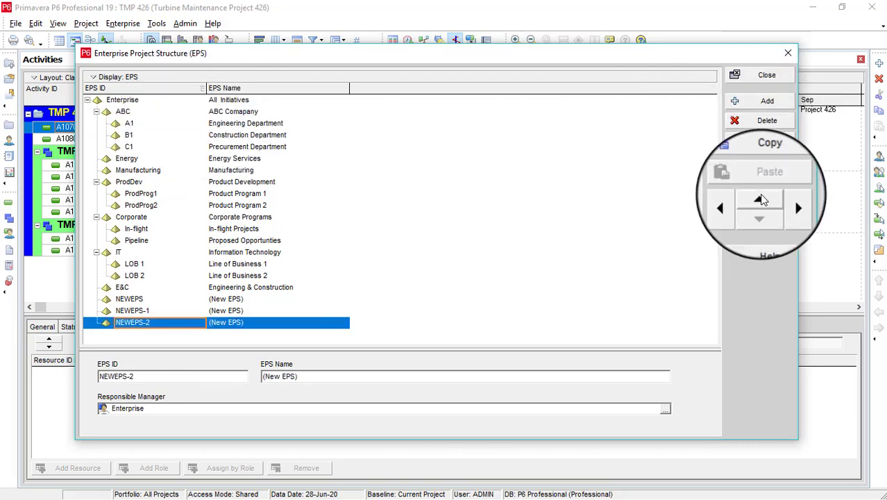
pyautogui.click(761, 201)
pyautogui.click(761, 201)
pyautogui.click(761, 200)
pyautogui.click(761, 201)
pyautogui.click(761, 201)
pyautogui.click(761, 201)
pyautogui.click(762, 201)
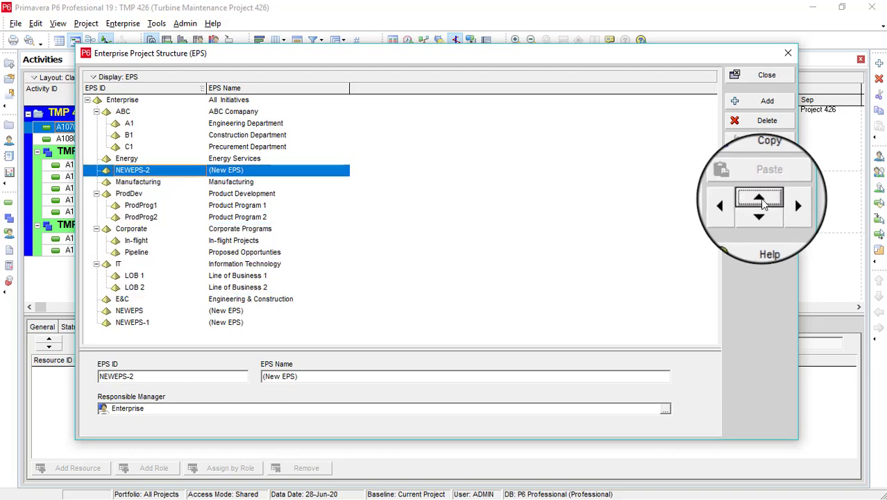
pyautogui.click(761, 201)
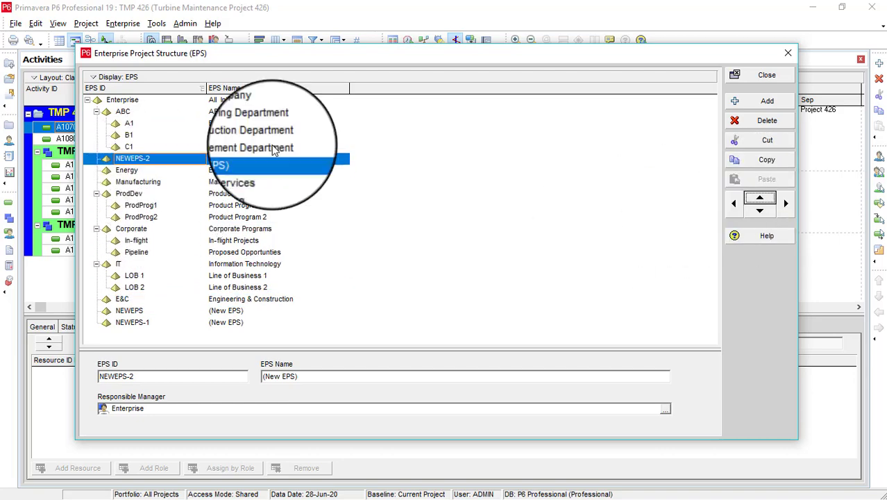
# Indent the added node under ABC and give it the EPS ID D1 and the name "Administration Department"
pyautogui.click(785, 205)
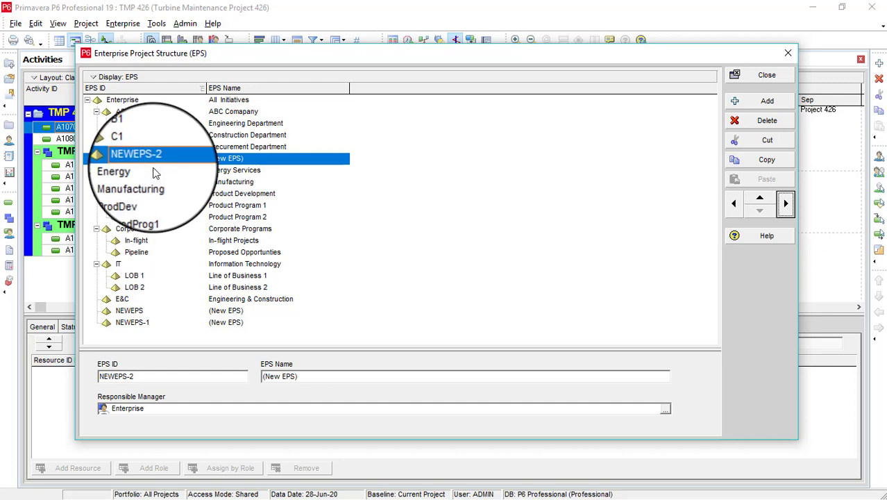
pyautogui.click(176, 160)
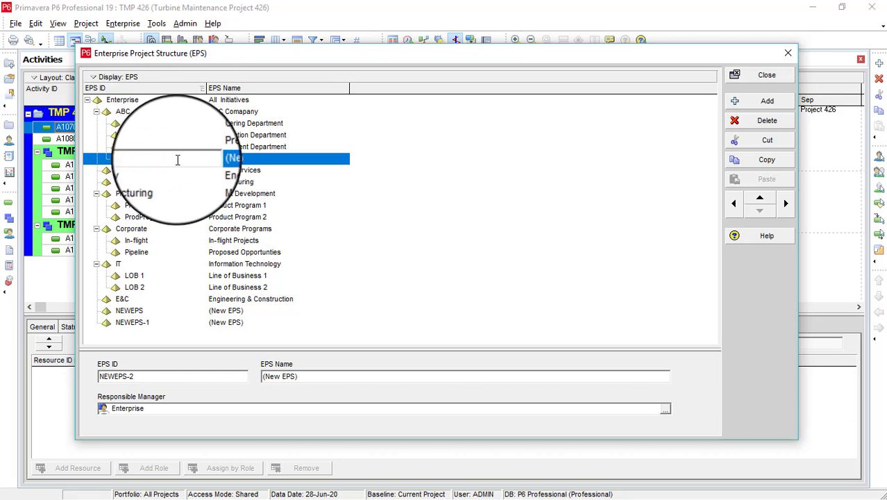
pyautogui.write('D1')
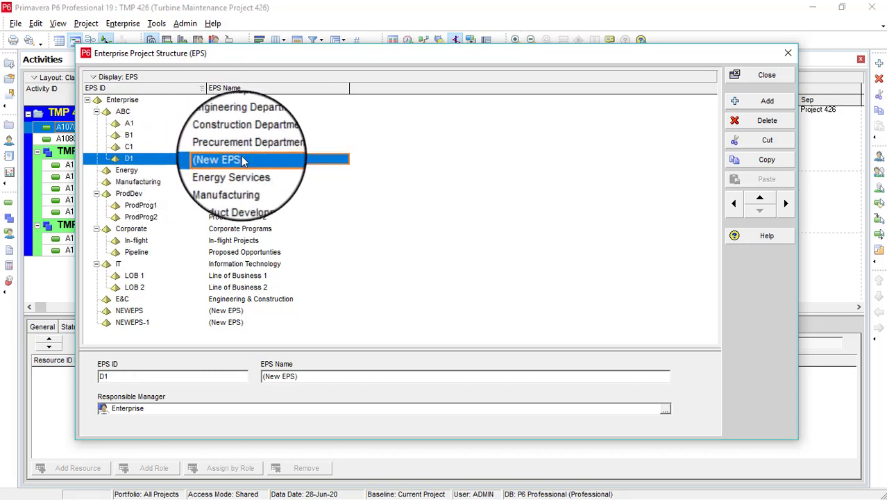
pyautogui.click(242, 161)
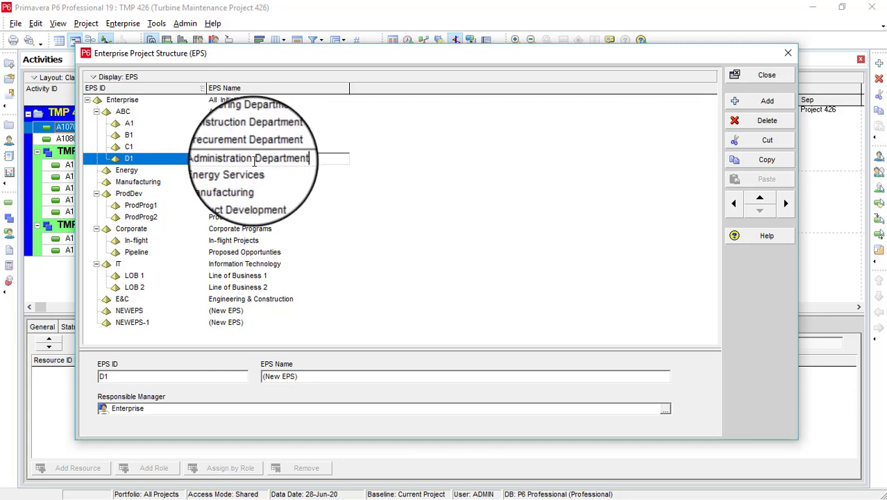
# Delete the two leftover nodes NEWEPS and NEWEPS-1 at the end of the EPS
pyautogui.click(174, 311)
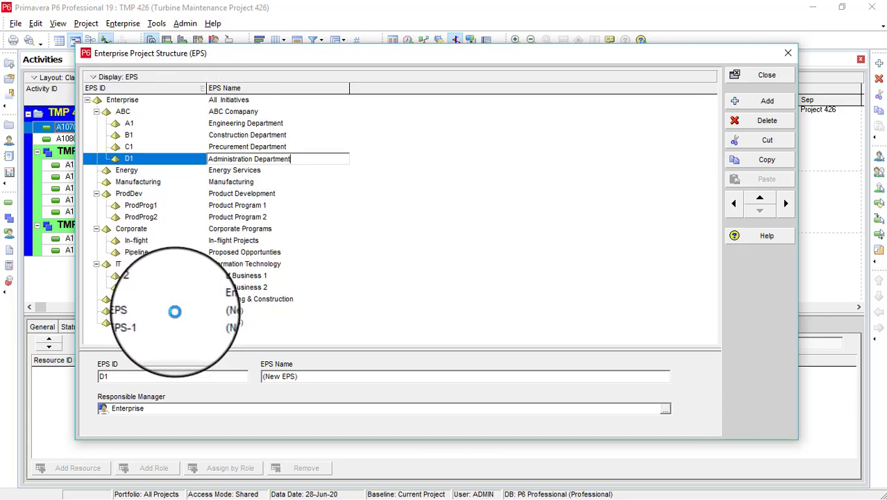
pyautogui.click(750, 122)
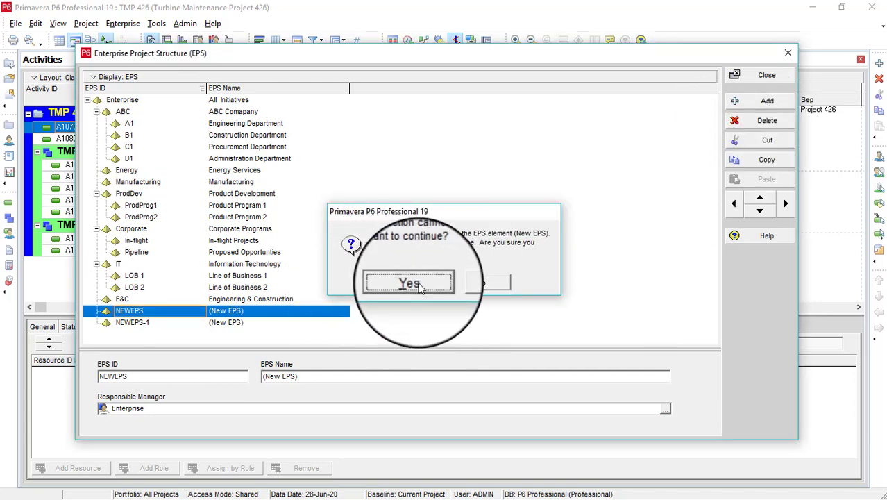
pyautogui.click(397, 285)
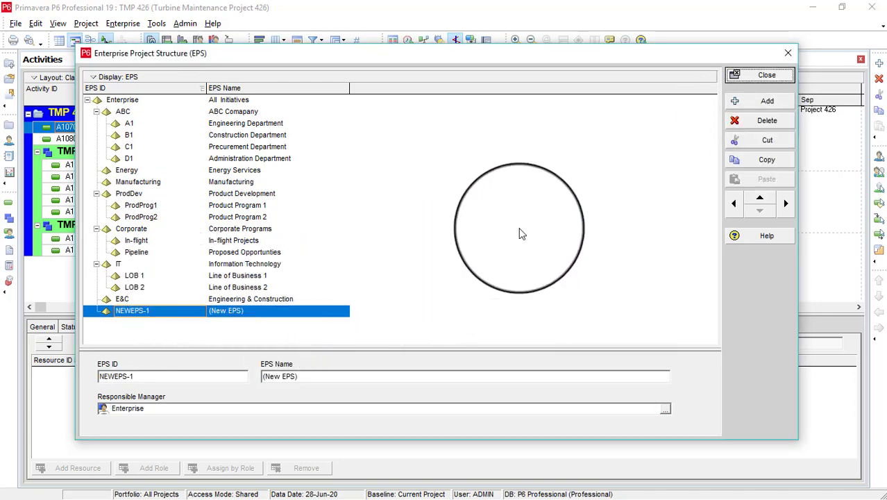
pyautogui.click(760, 122)
pyautogui.click(411, 285)
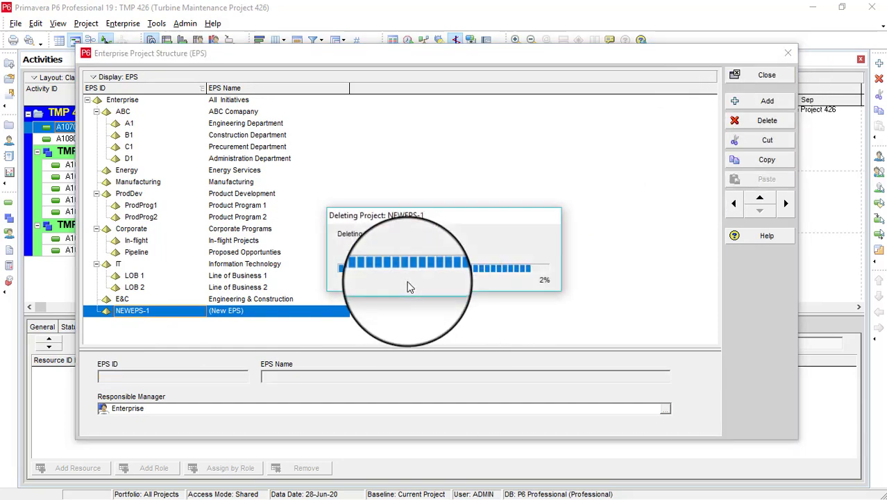
# Select the ABC node, widen its responsible manager selection window and close it without assigning anyone
pyautogui.click(224, 125)
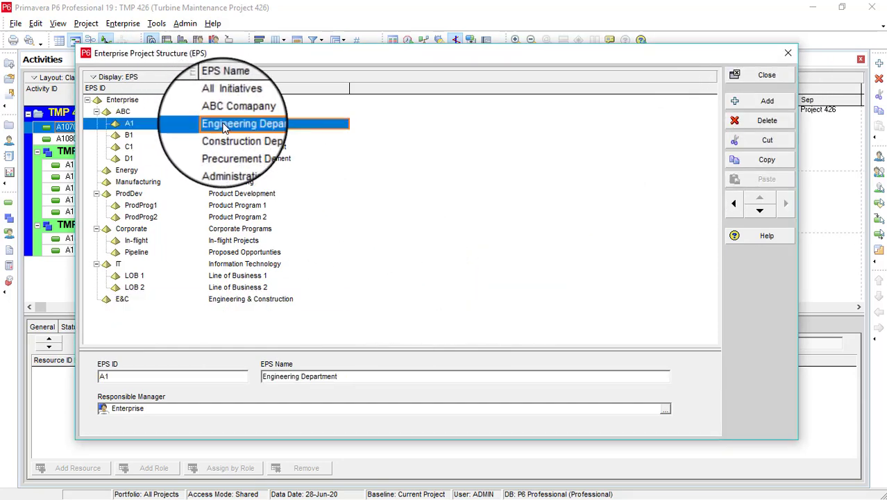
pyautogui.click(224, 112)
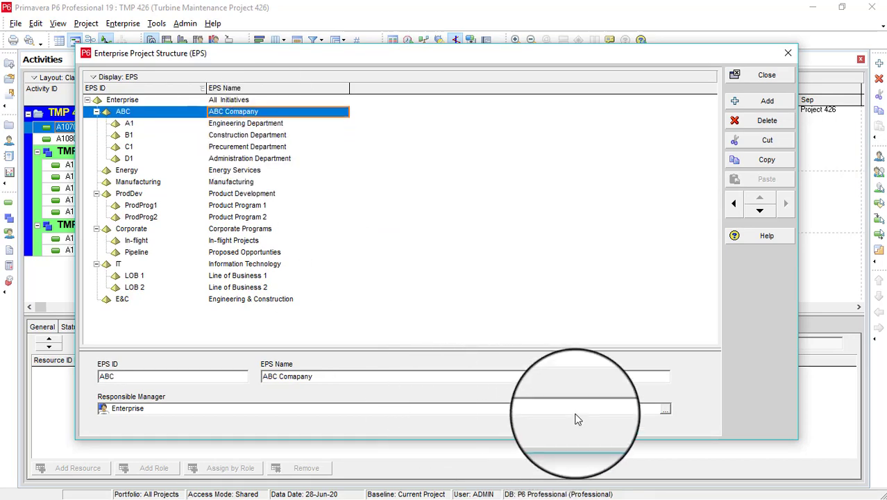
pyautogui.click(665, 409)
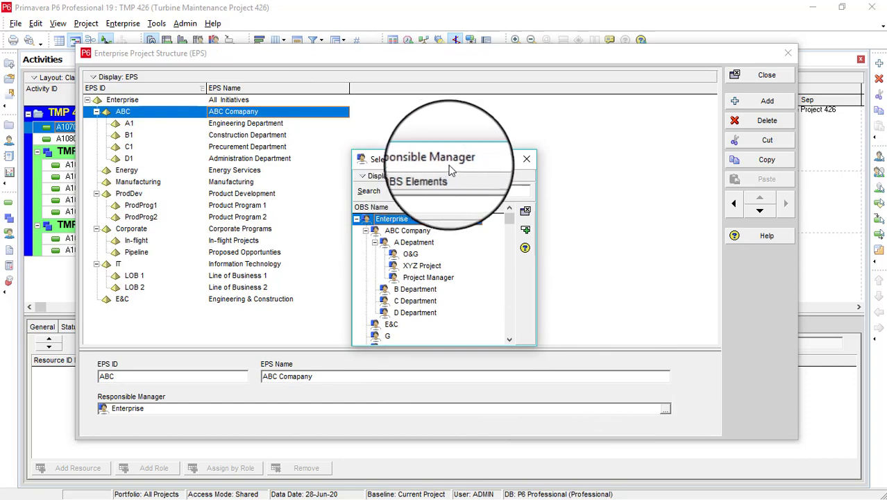
pyautogui.moveTo(466, 159); pyautogui.dragTo(488, 105)
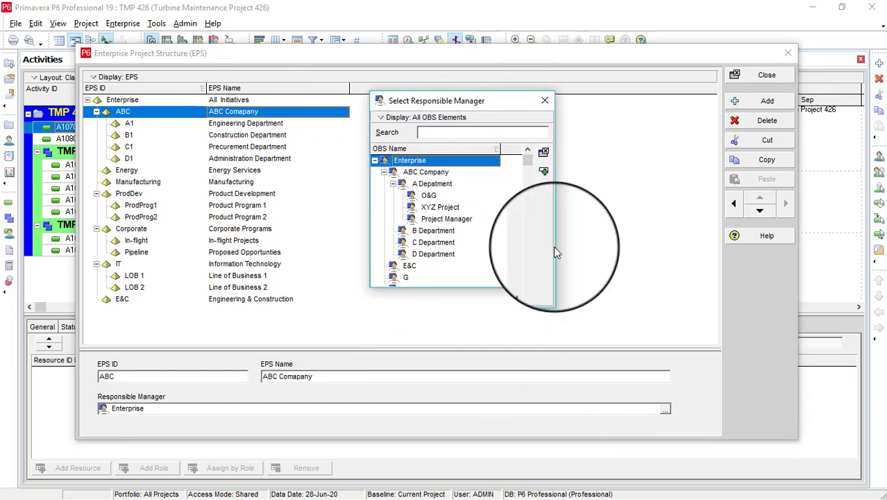
pyautogui.moveTo(556, 252); pyautogui.dragTo(676, 258)
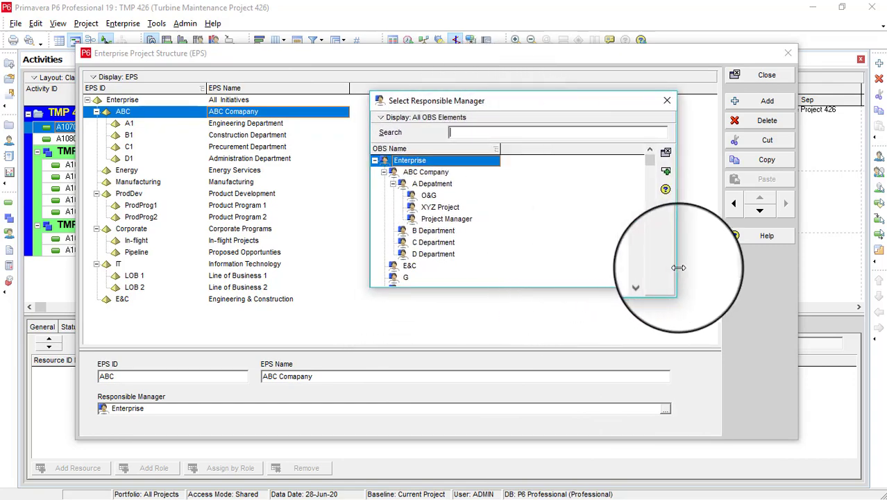
pyautogui.click(444, 174)
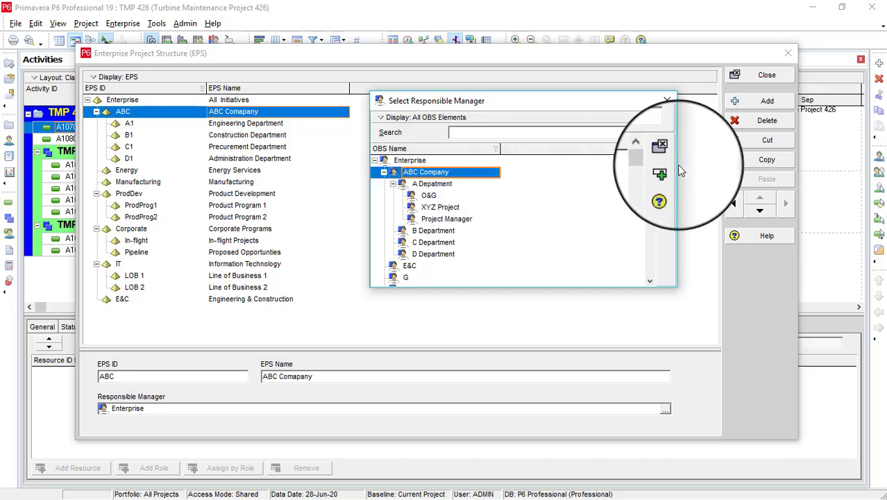
pyautogui.click(667, 100)
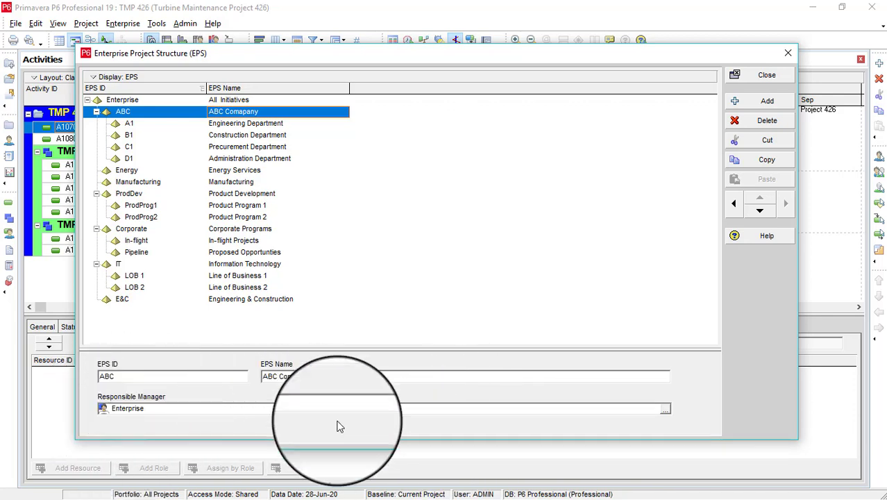
# Assign ABC Company as the responsible manager of the ABC node and of the WBS elements within it
pyautogui.click(665, 411)
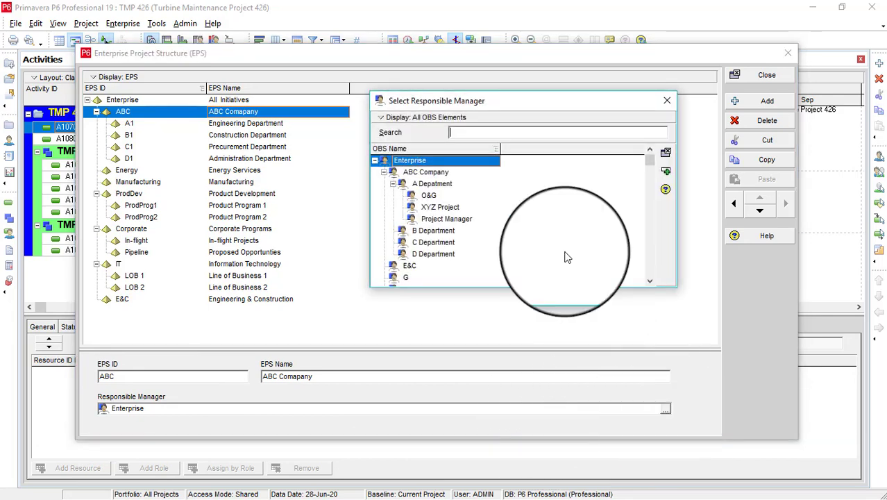
pyautogui.click(450, 173)
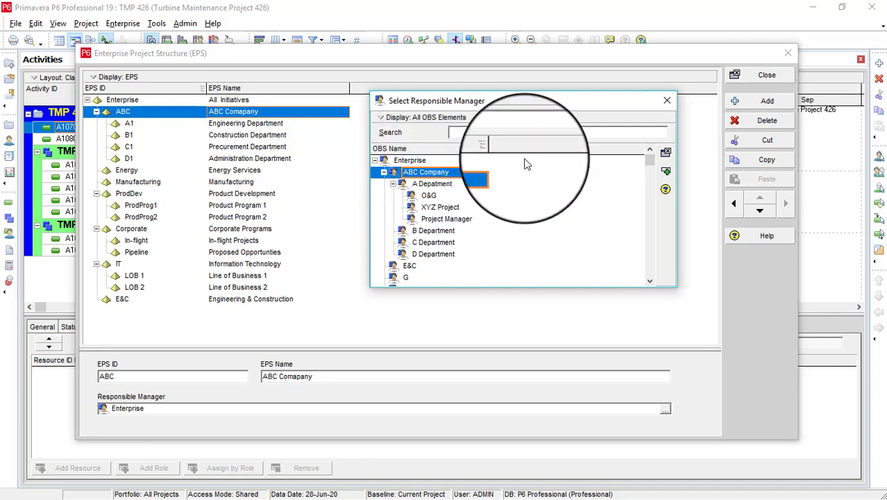
pyautogui.click(665, 158)
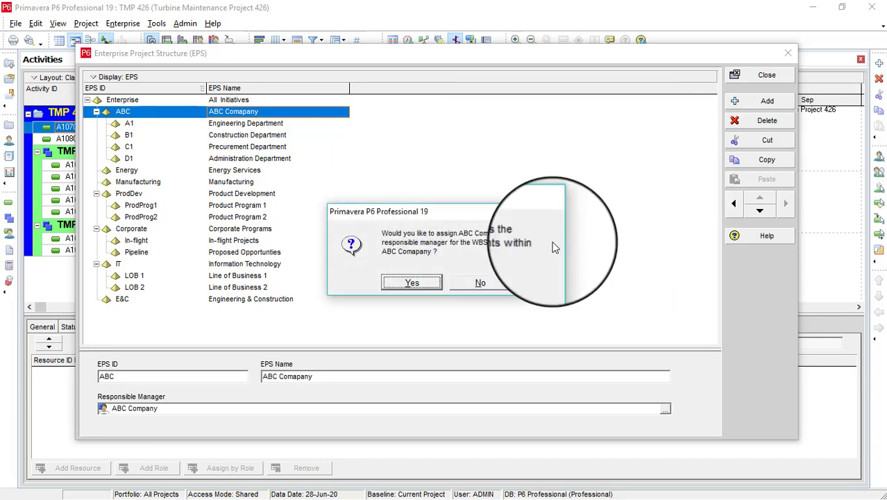
pyautogui.click(413, 290)
# Assign "A Depatment" as the responsible manager of the A1 Engineering Department node
pyautogui.click(226, 125)
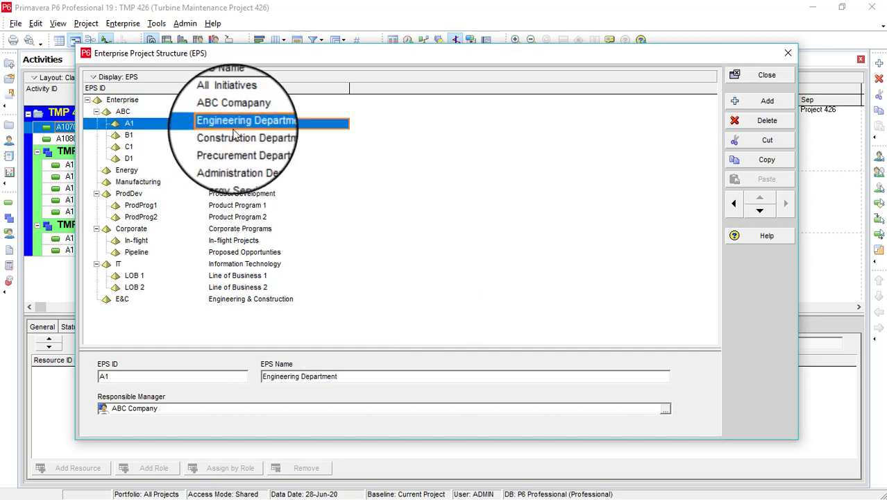
pyautogui.click(665, 409)
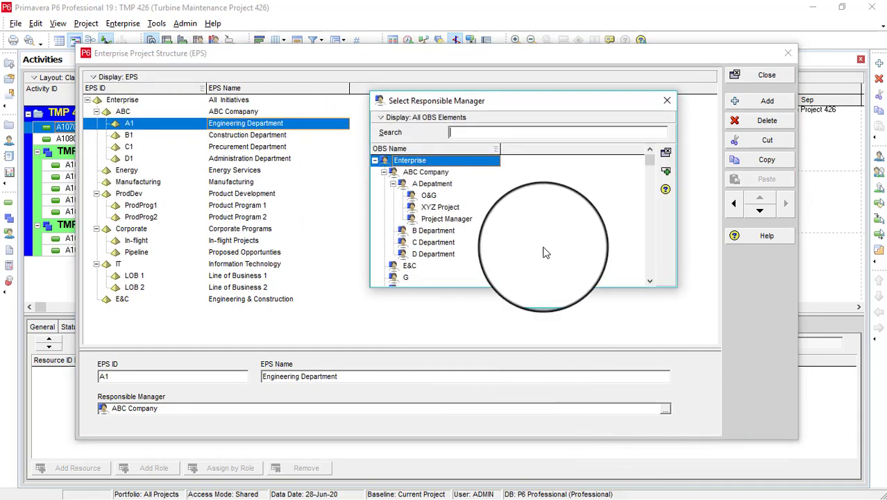
pyautogui.click(436, 176)
pyautogui.click(436, 183)
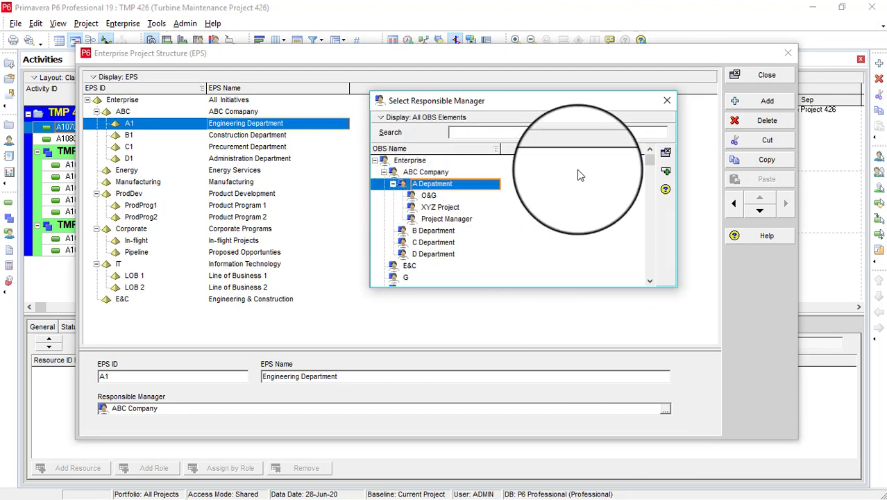
pyautogui.click(666, 173)
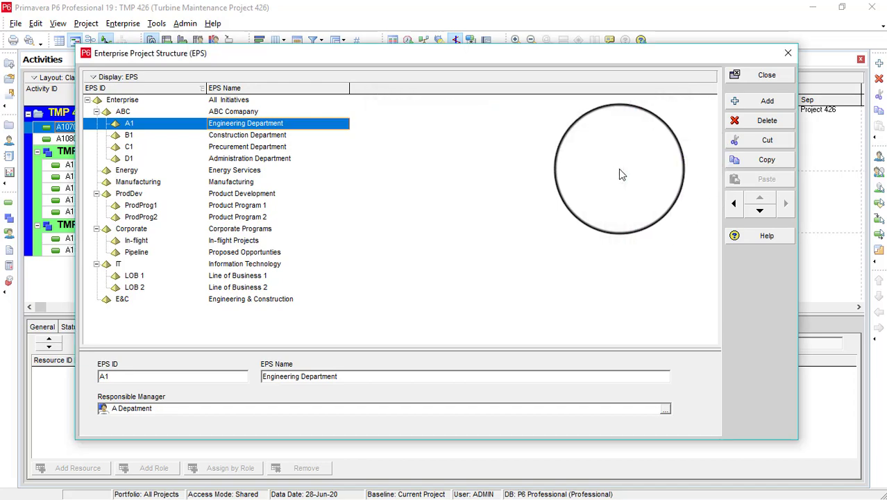
# Assign "B Department" as the responsible manager of the B1 Construction Department node
pyautogui.click(242, 135)
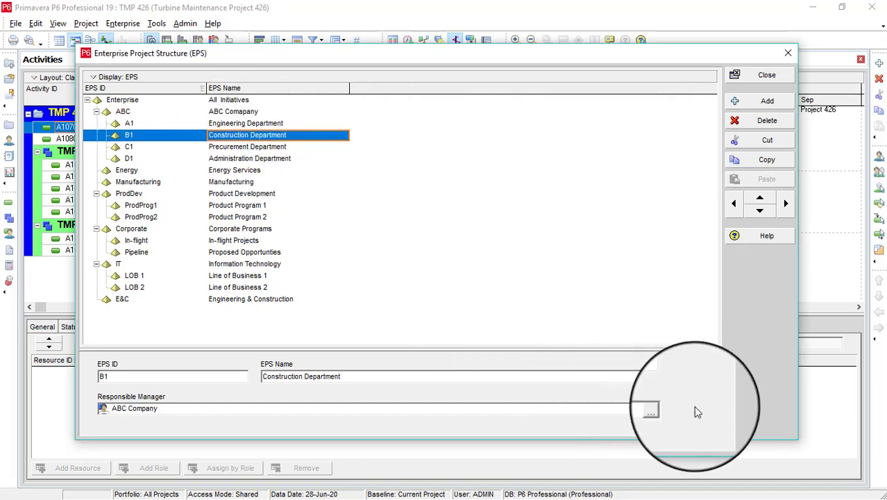
pyautogui.click(662, 412)
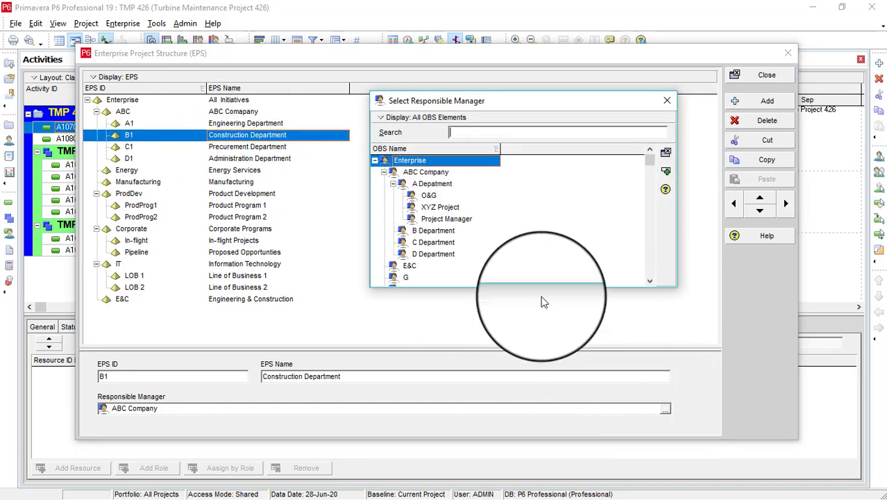
pyautogui.click(432, 230)
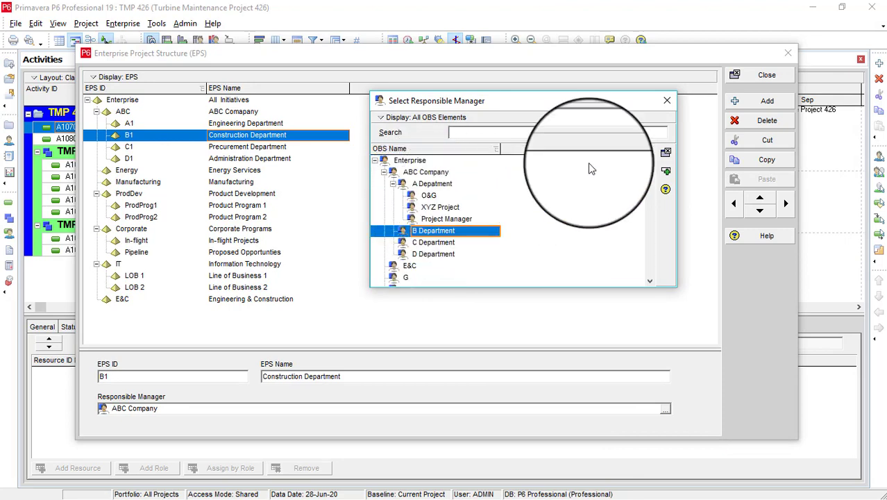
pyautogui.click(658, 172)
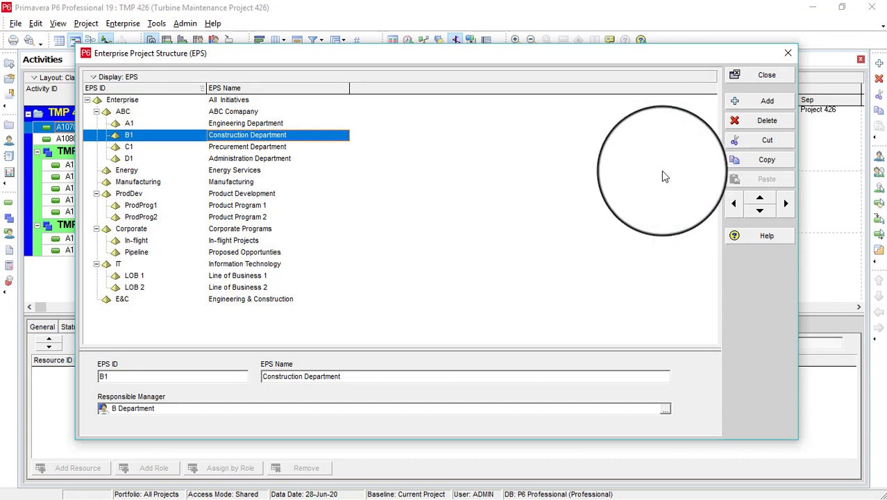
# Assign "C Department" as the responsible manager of the C1 Procurement Department node
pyautogui.click(234, 147)
pyautogui.click(665, 410)
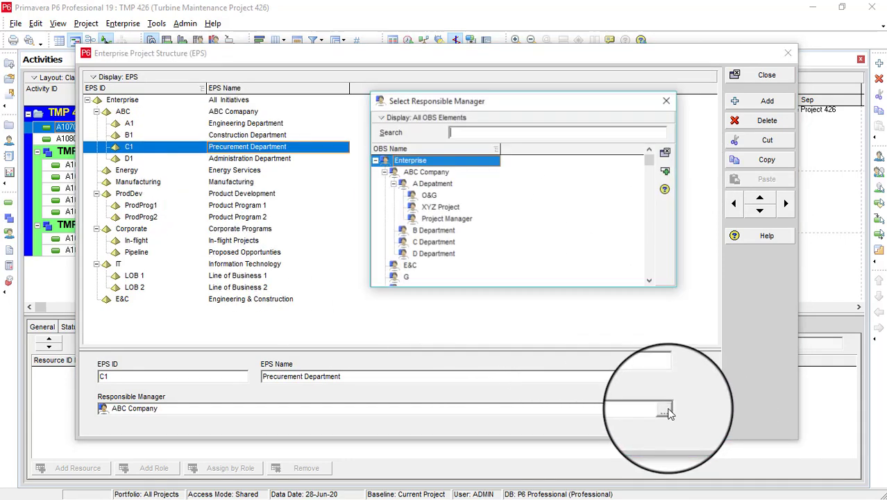
pyautogui.click(441, 244)
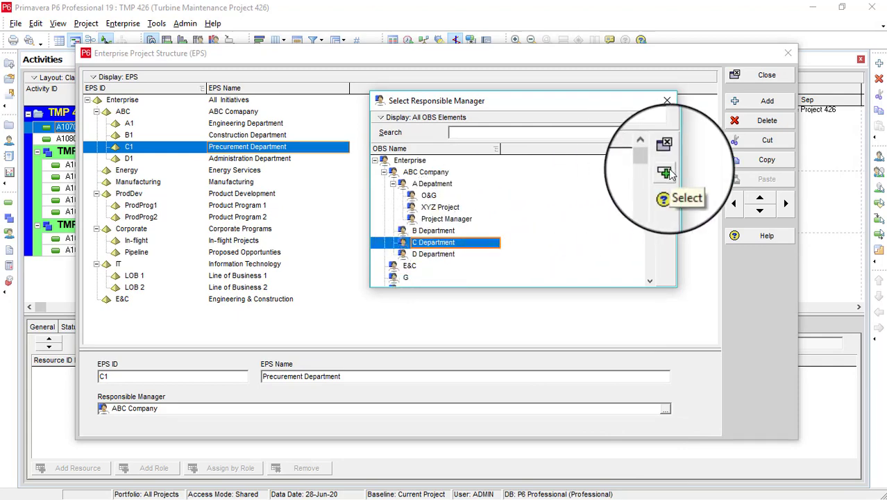
pyautogui.click(666, 173)
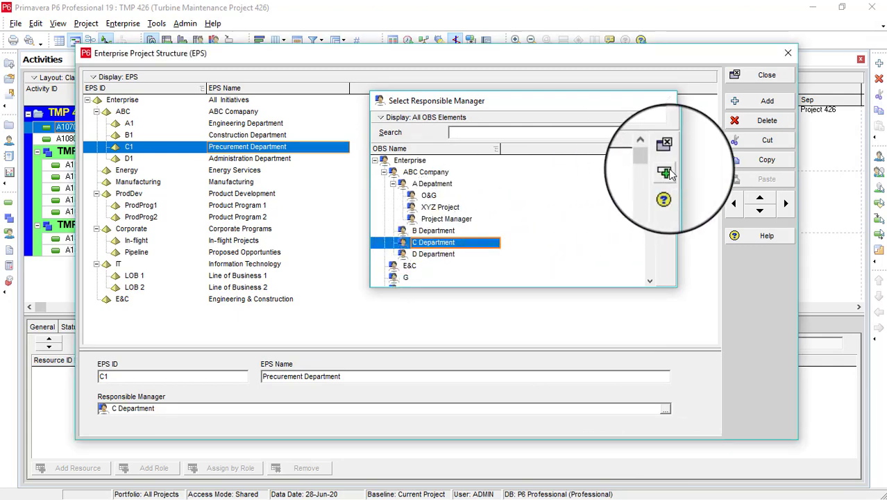
# Assign "D Department" as the responsible manager of the D1 Administration Department node
pyautogui.click(224, 161)
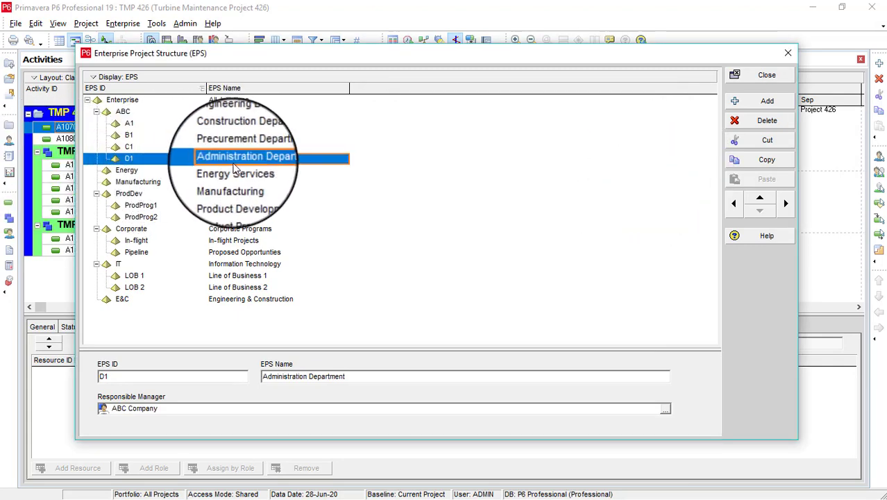
pyautogui.click(664, 411)
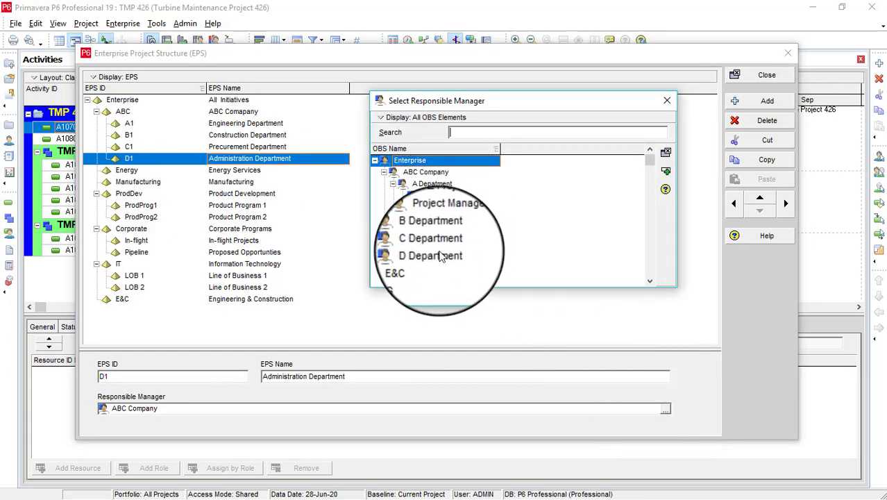
pyautogui.click(440, 257)
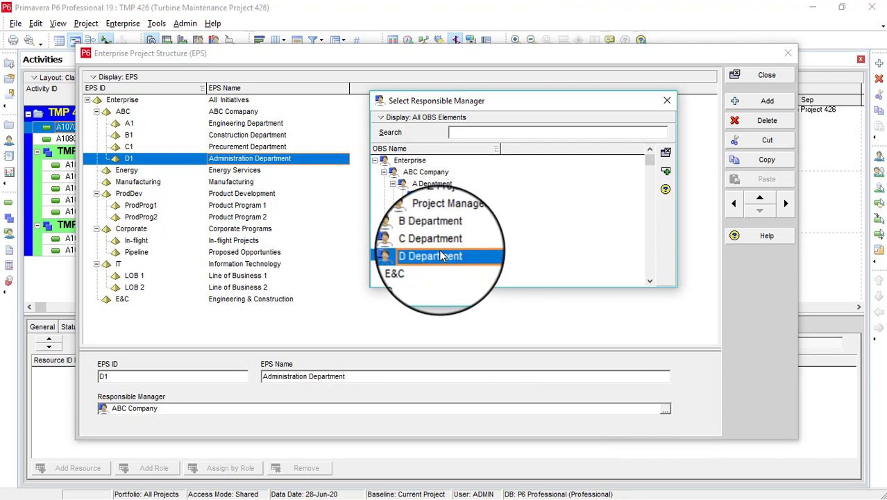
pyautogui.click(665, 172)
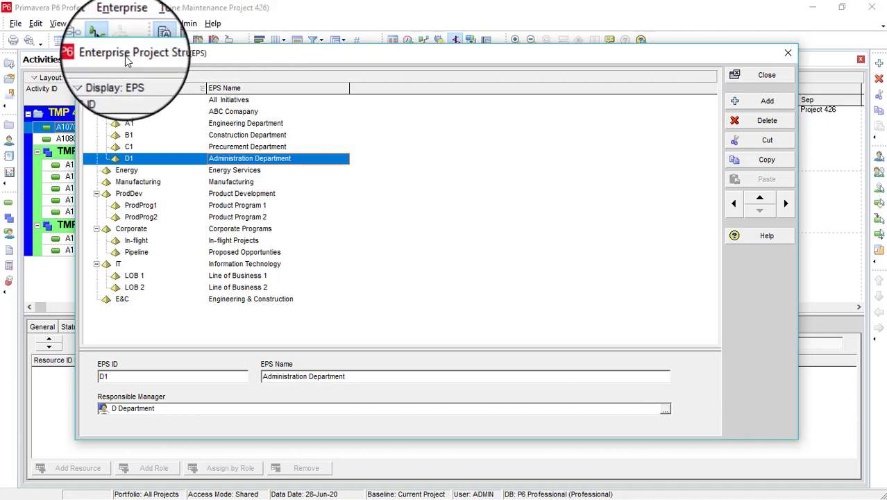
# Show the enterprise project structure as a chart, then collapse and re-expand the top Enterprise box
pyautogui.click(103, 77)
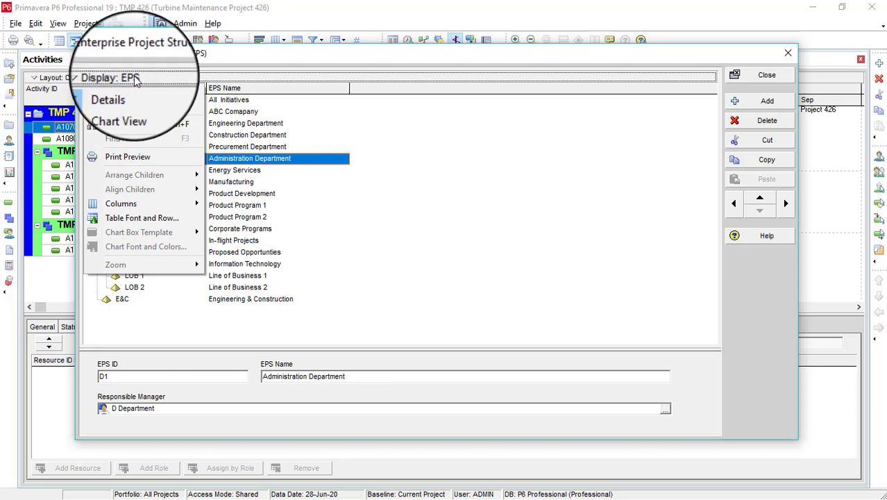
pyautogui.click(126, 105)
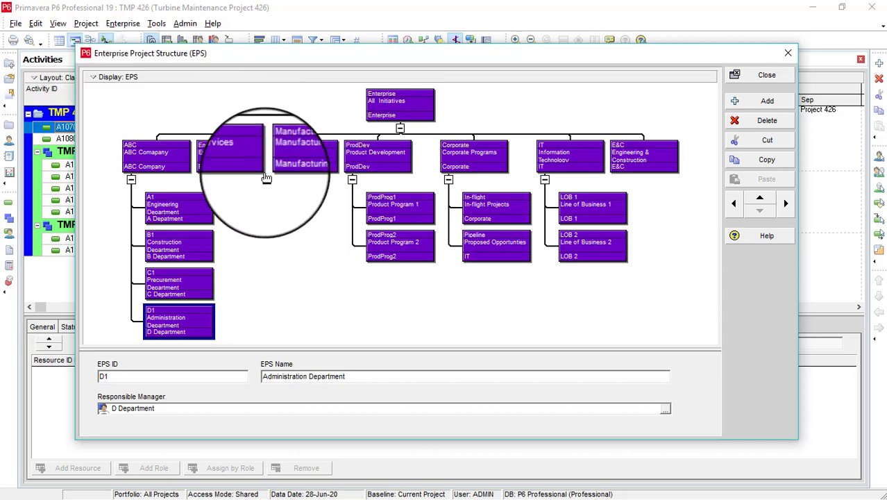
pyautogui.click(402, 130)
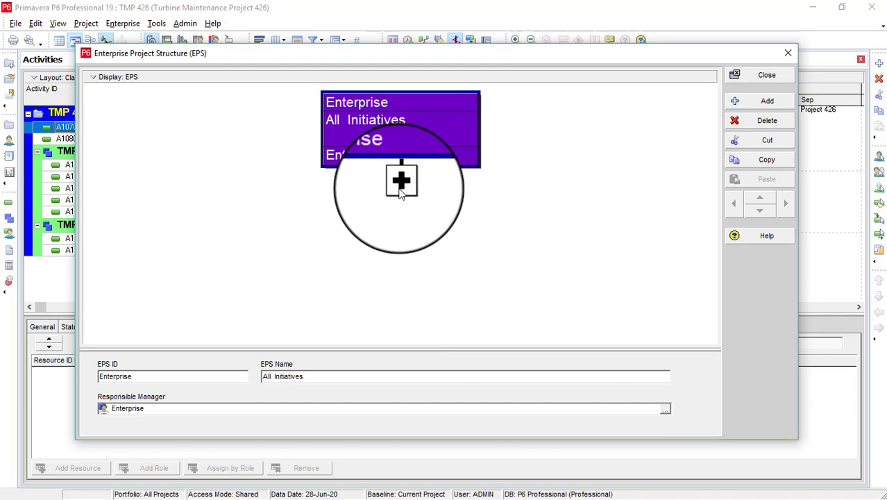
pyautogui.click(401, 181)
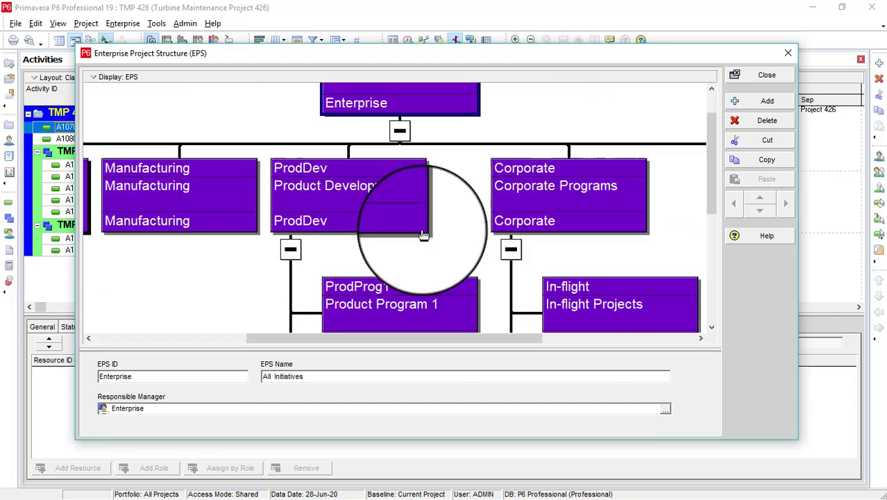
# Arrange the child boxes of the EPS chart vertically and look through the chart down to the ProdDev branch
pyautogui.click(100, 80)
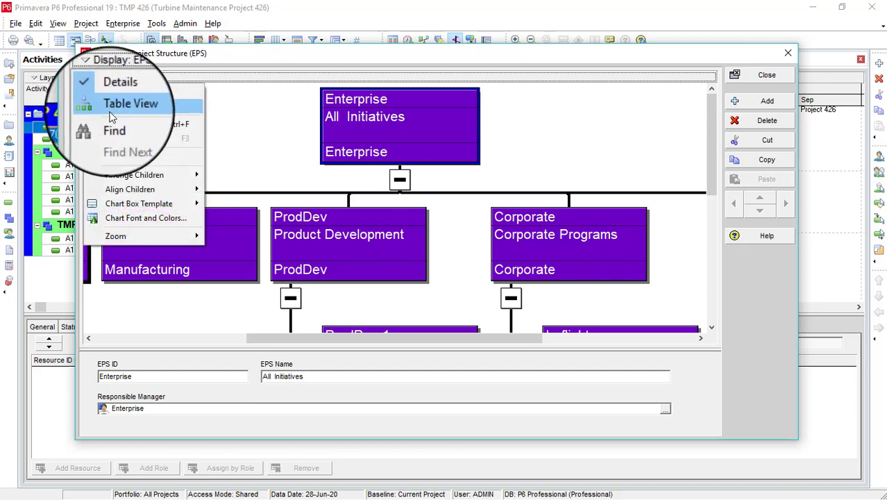
pyautogui.moveTo(169, 177)
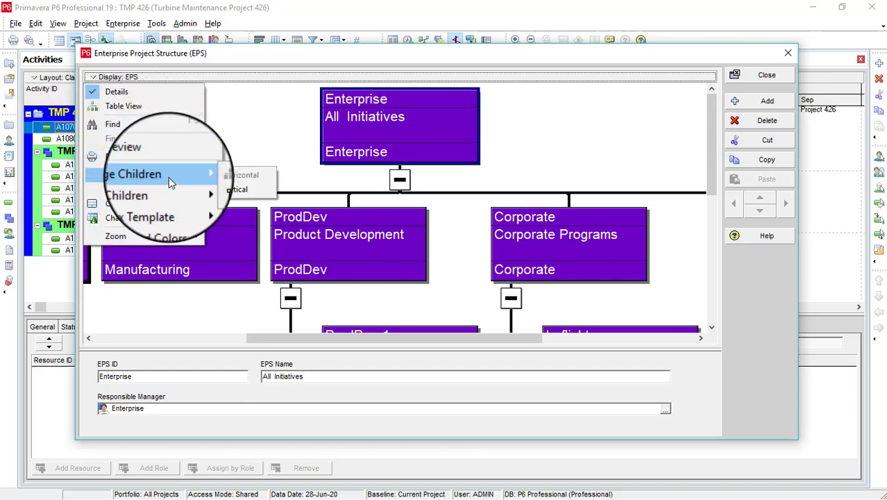
pyautogui.click(229, 190)
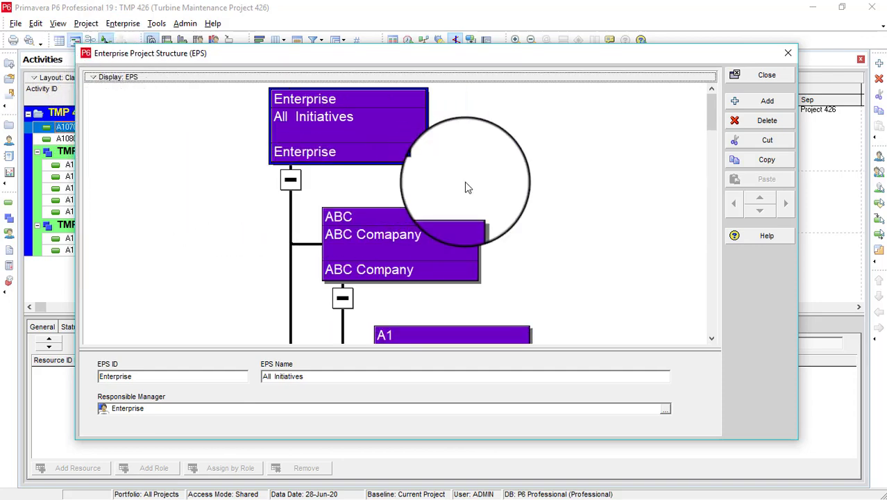
pyautogui.click(711, 338)
pyautogui.moveTo(712, 338); pyautogui.dragTo(711, 338)
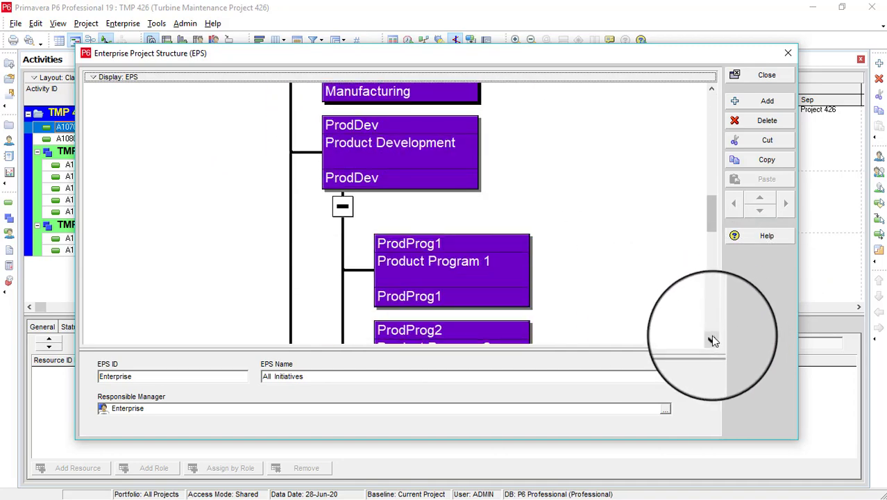
# Collapse and re-expand the ProdDev branch of the chart and select the ProdProg1 box beneath it
pyautogui.click(342, 206)
pyautogui.click(346, 268)
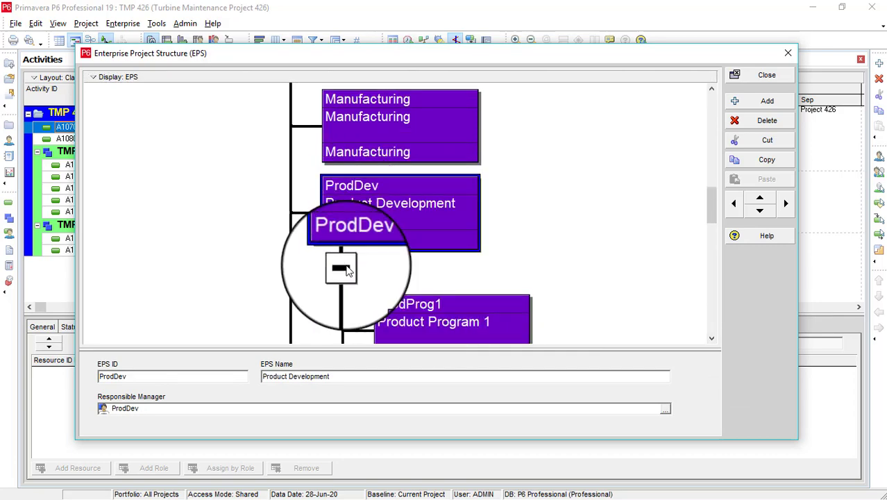
pyautogui.scroll(-3, 417, 195)
pyautogui.click(424, 167)
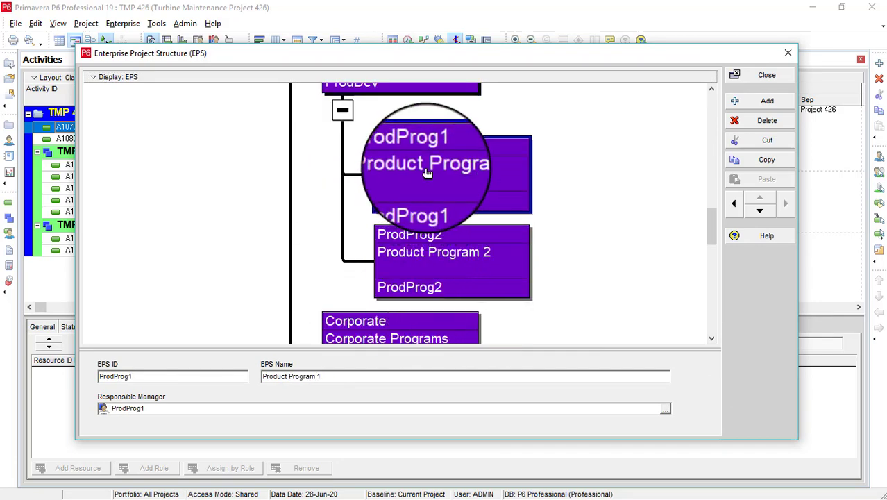
# Set the alignment of the child boxes in the EPS chart to Center
pyautogui.click(93, 77)
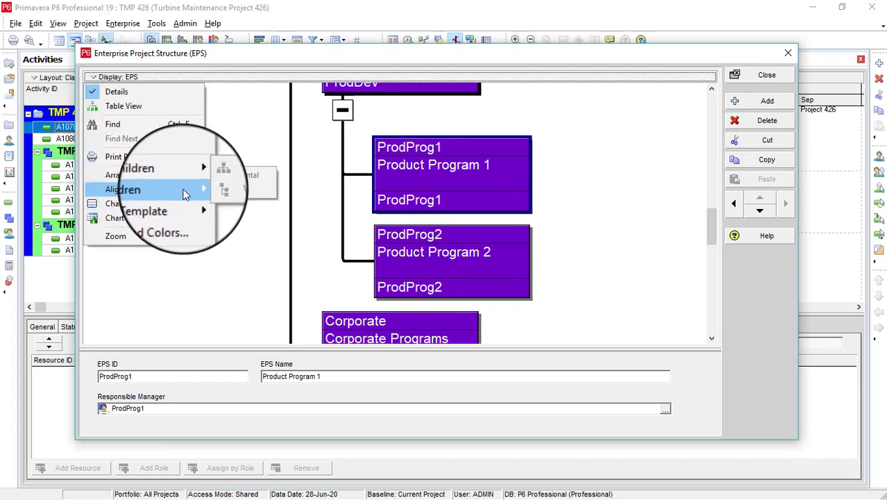
pyautogui.moveTo(187, 196)
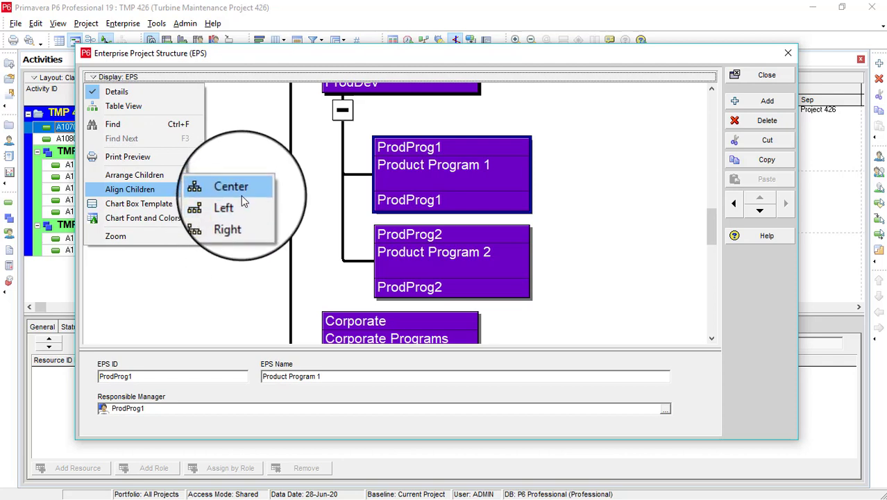
pyautogui.click(242, 197)
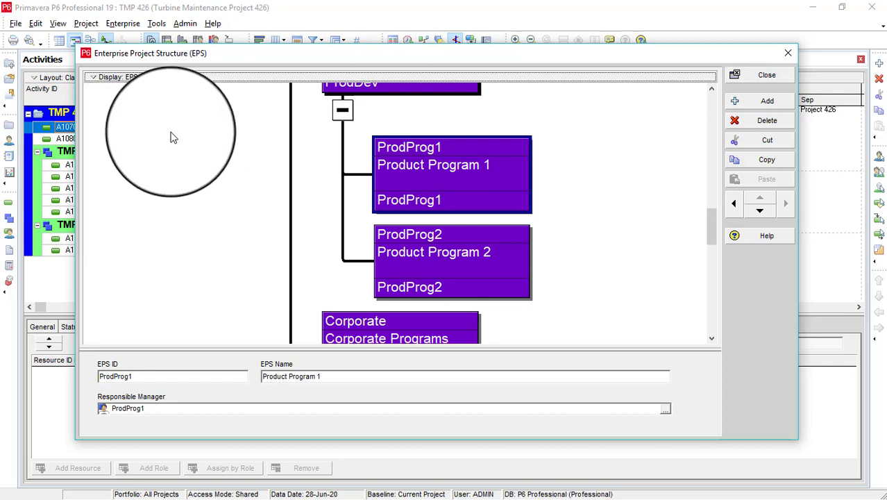
pyautogui.click(111, 77)
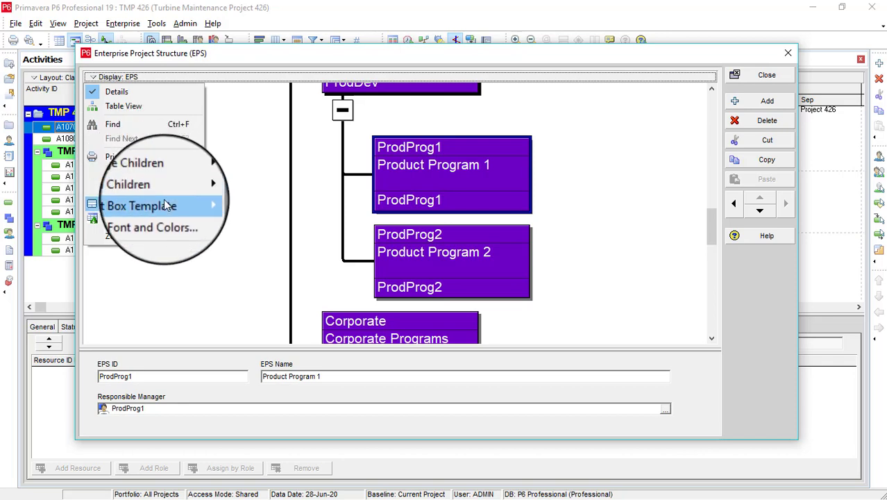
pyautogui.moveTo(168, 189)
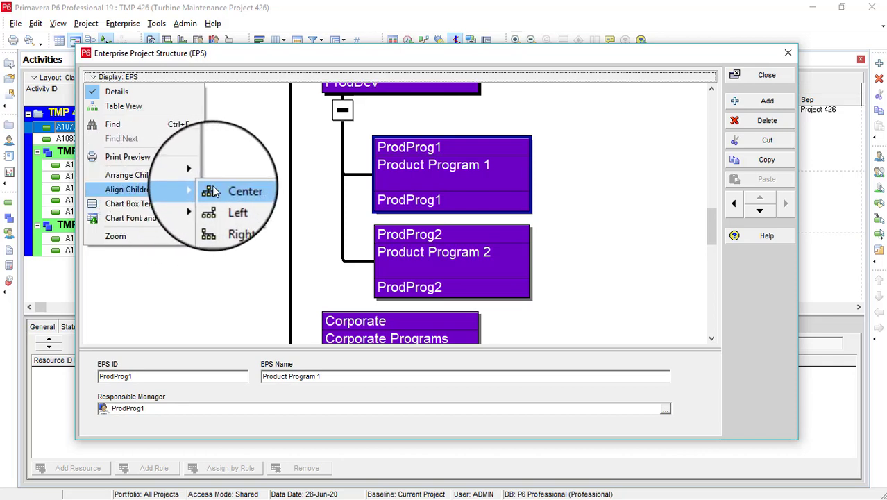
pyautogui.click(214, 193)
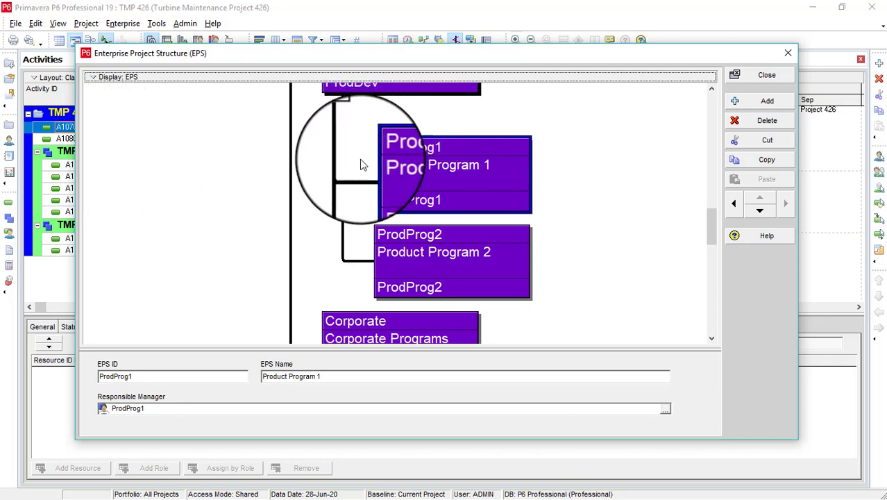
pyautogui.click(106, 77)
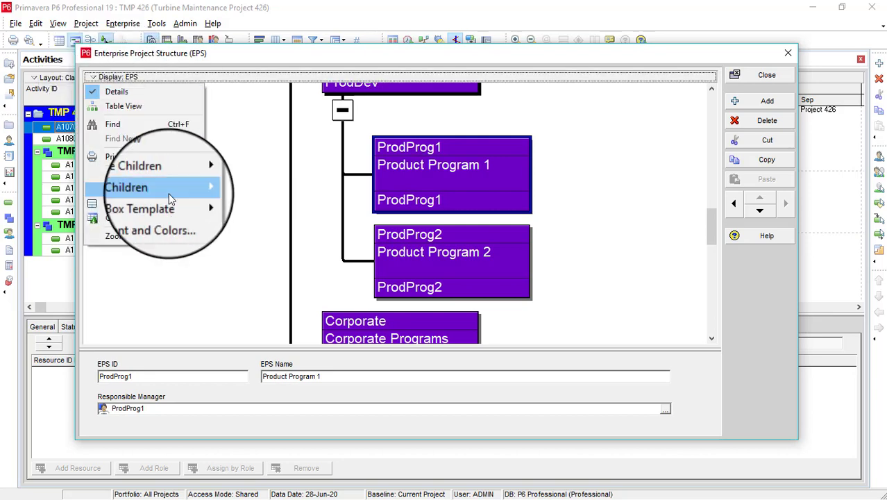
pyautogui.moveTo(182, 189)
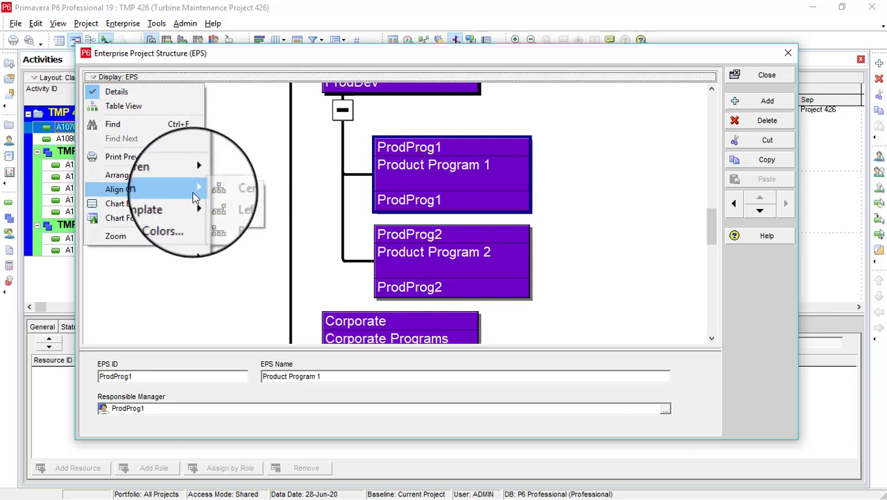
pyautogui.click(220, 192)
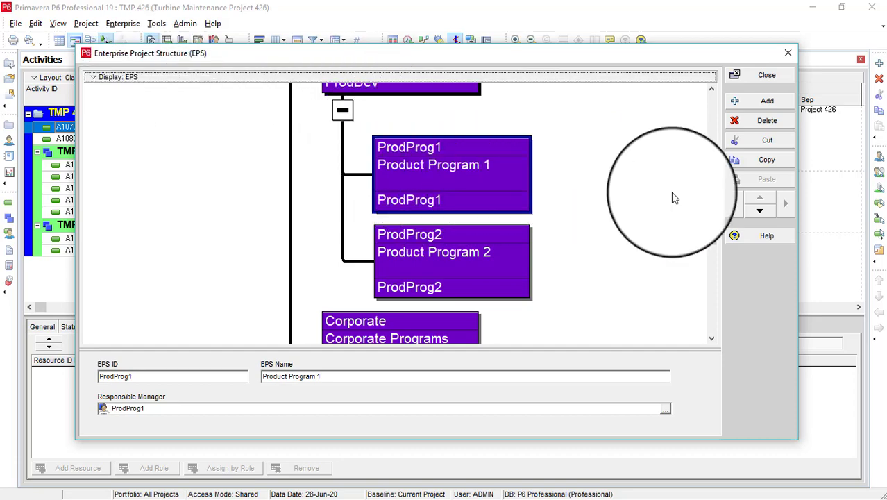
# Try to zoom in on the EPS chart and go back to the Enterprise box at its start
pyautogui.click(711, 94)
pyautogui.moveTo(712, 93); pyautogui.dragTo(712, 93)
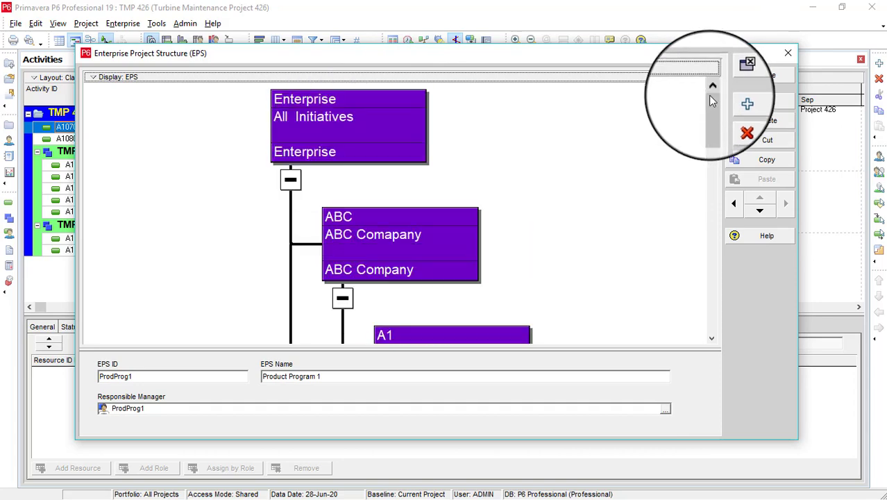
pyautogui.click(92, 77)
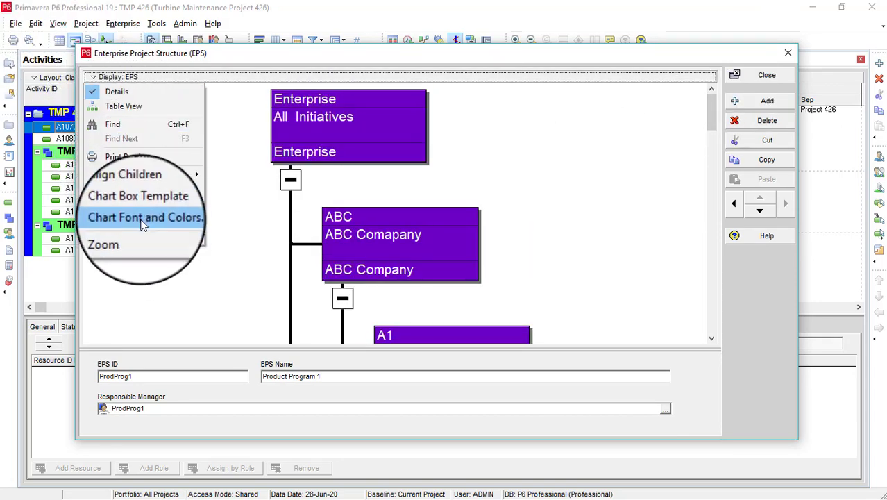
pyautogui.moveTo(154, 236)
pyautogui.click(215, 238)
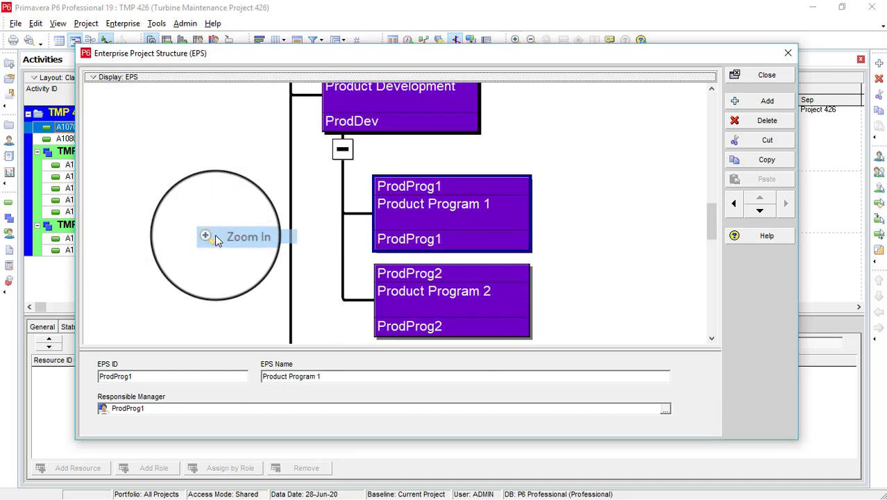
pyautogui.click(711, 89)
pyautogui.moveTo(711, 93); pyautogui.dragTo(712, 89)
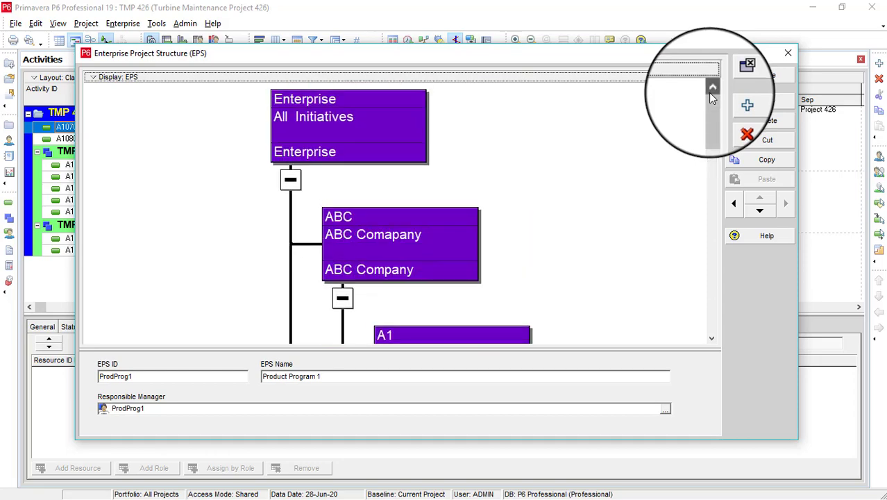
# Return the EPS display to the table view and add the Responsible Manager column
pyautogui.click(95, 81)
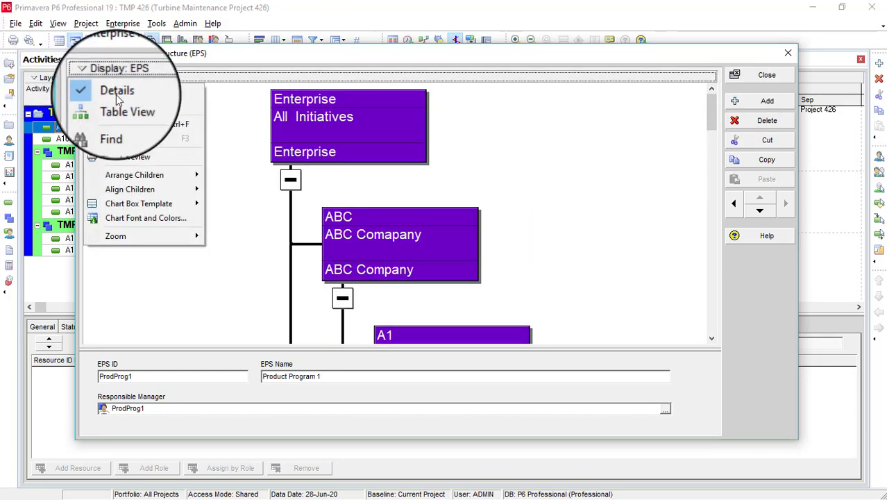
pyautogui.click(136, 104)
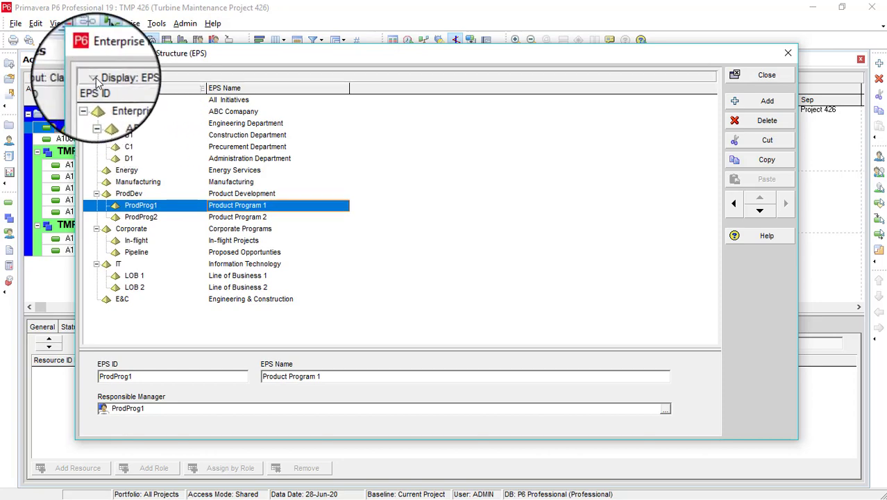
pyautogui.click(95, 79)
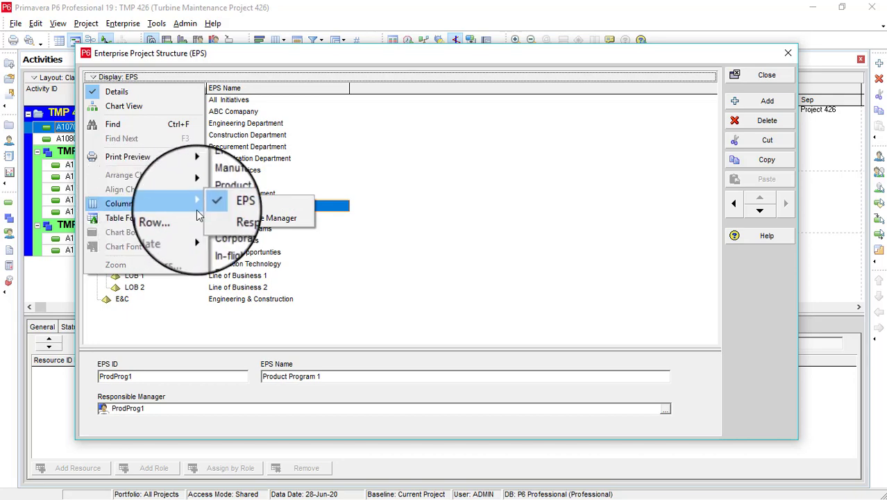
pyautogui.click(232, 218)
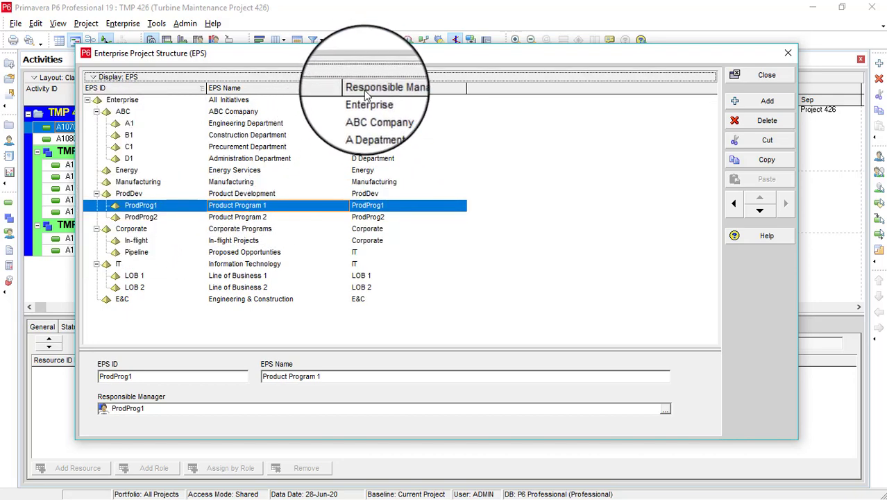
# Switch the EPS table columns to the EPS set only and restore the Responsible Manager column
pyautogui.click(93, 78)
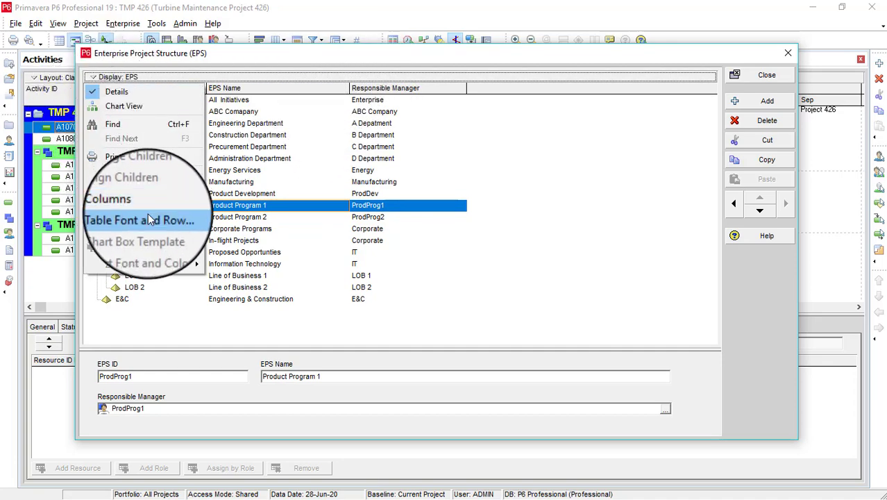
pyautogui.moveTo(165, 205)
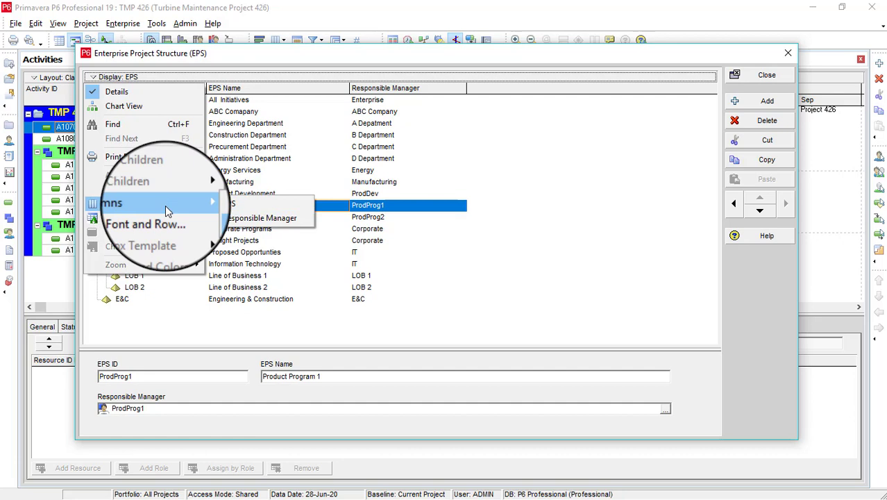
pyautogui.click(236, 206)
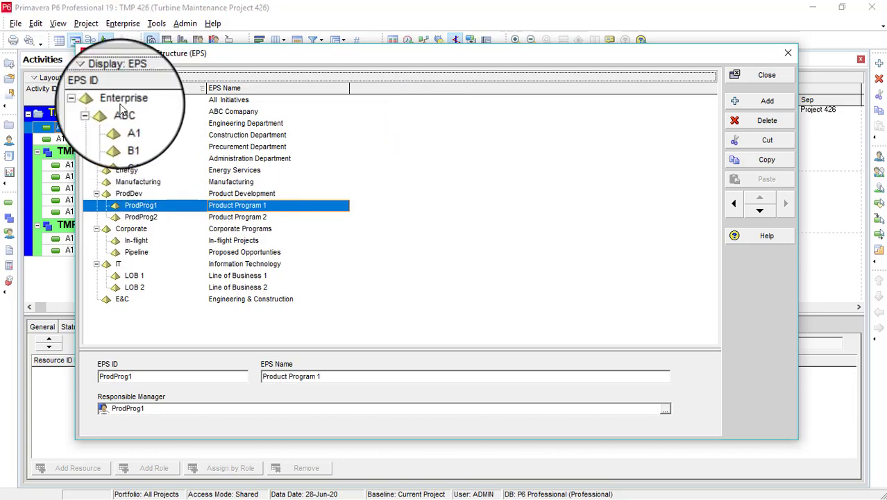
pyautogui.click(92, 77)
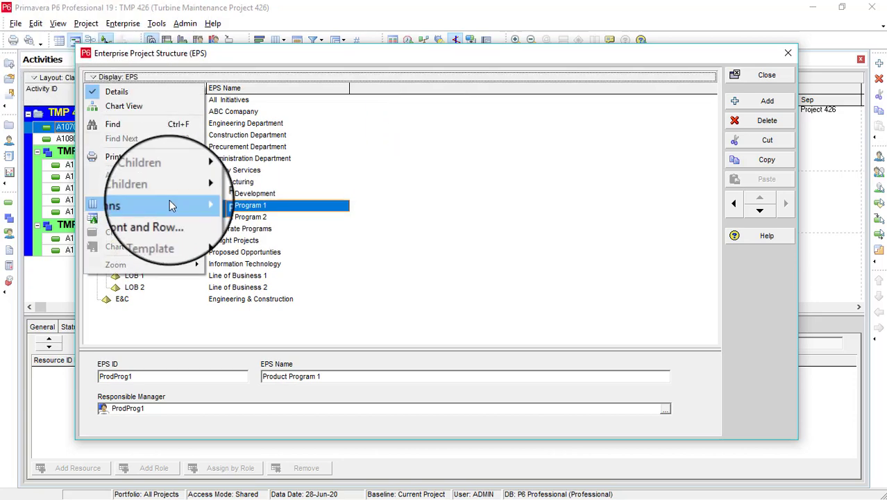
pyautogui.moveTo(173, 205)
pyautogui.click(264, 218)
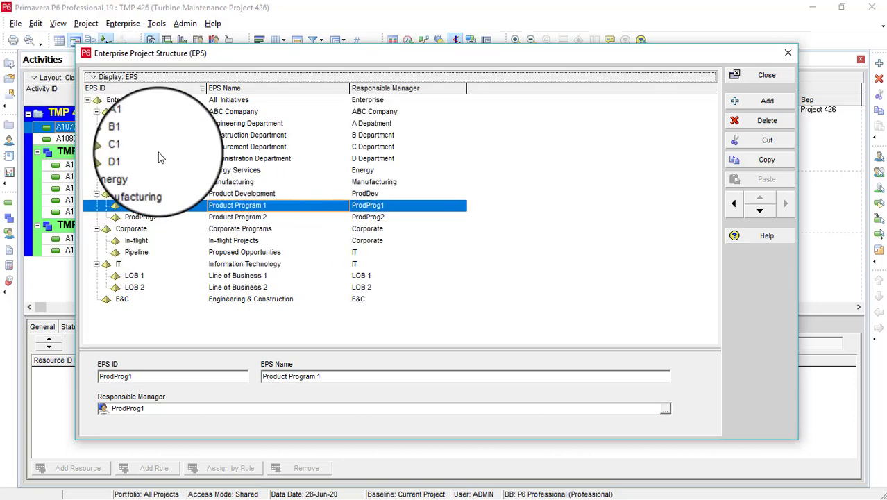
# Set the background color of the EPS table to light green in the table font and row settings
pyautogui.click(92, 77)
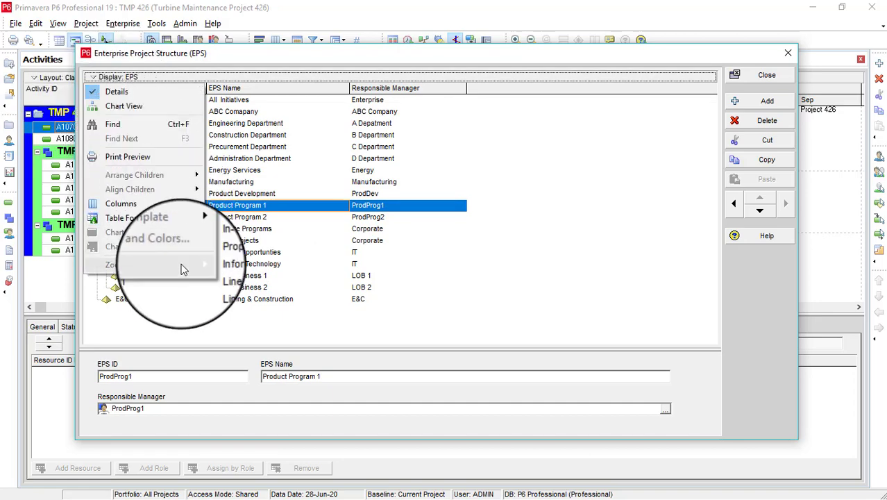
pyautogui.click(168, 216)
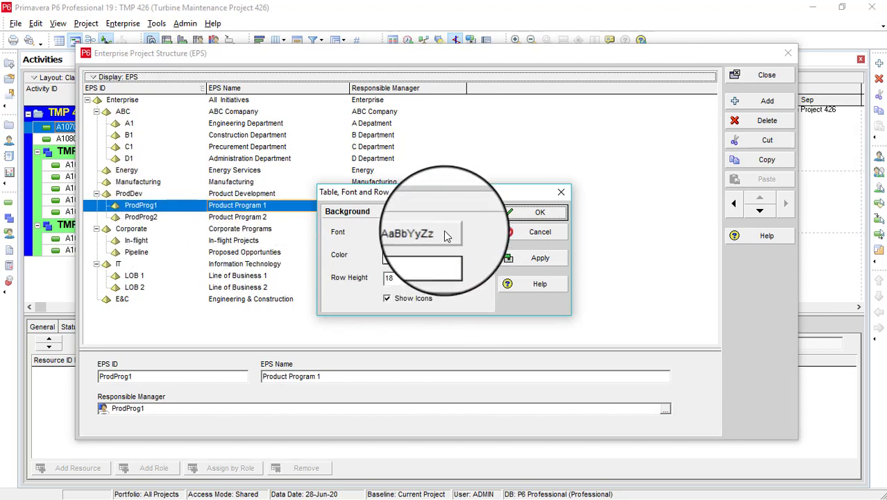
pyautogui.click(432, 258)
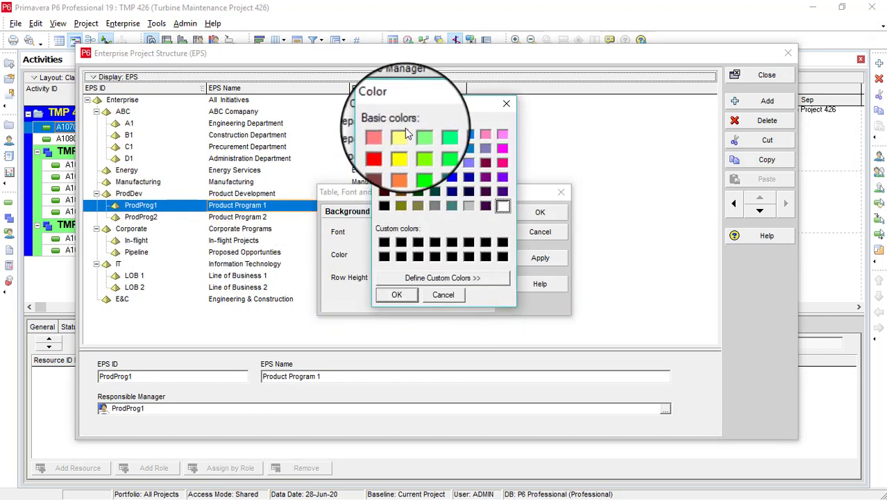
pyautogui.click(395, 294)
pyautogui.click(534, 268)
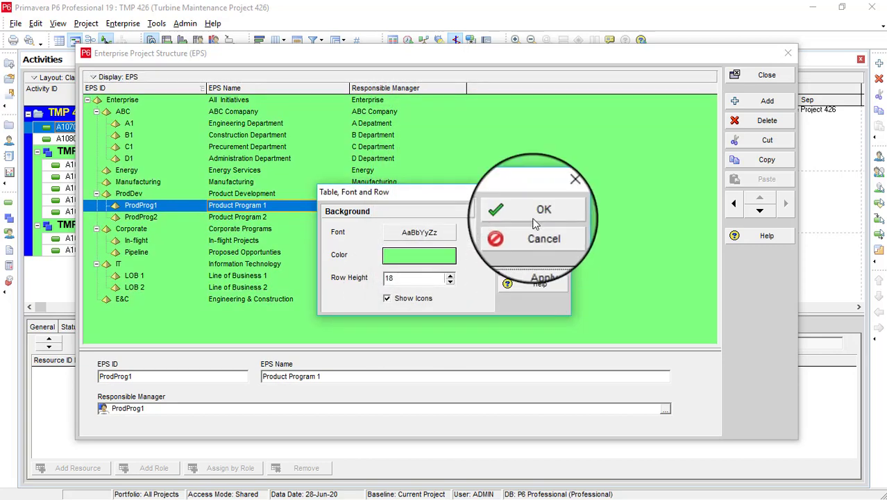
pyautogui.click(533, 216)
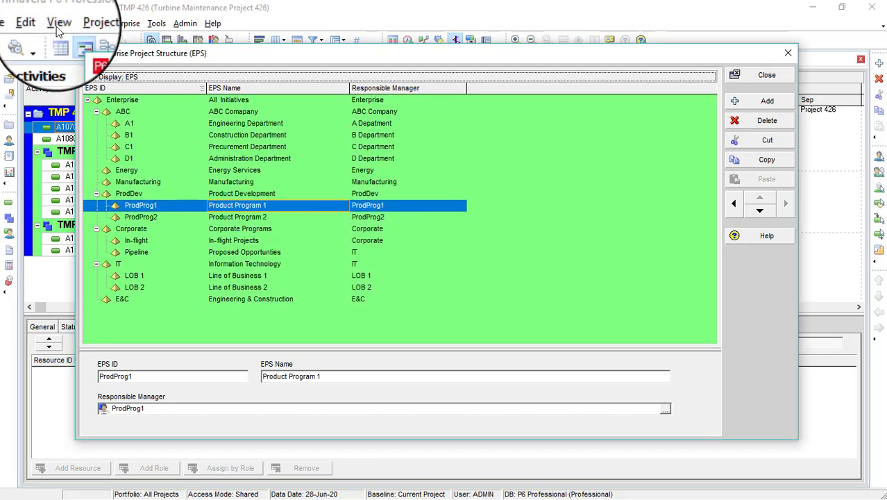
# Switch the EPS display from the table to the chart view
pyautogui.click(94, 78)
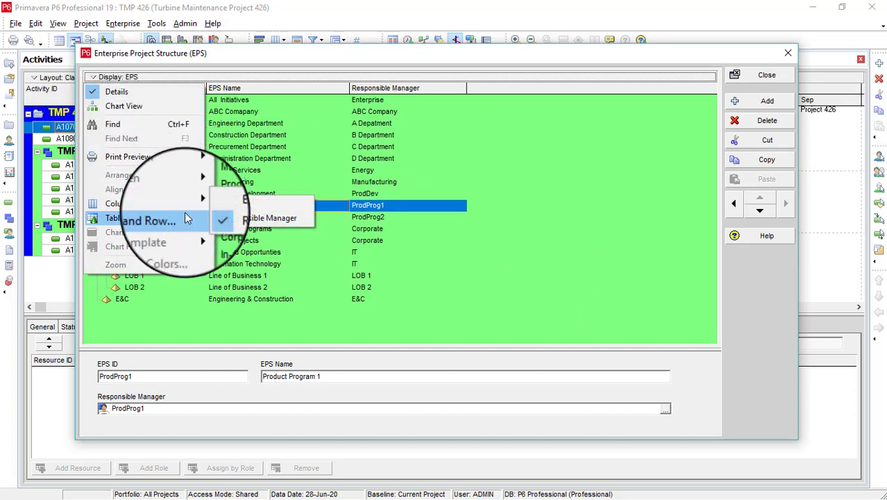
pyautogui.click(141, 115)
pyautogui.scroll(-5, 401, 149)
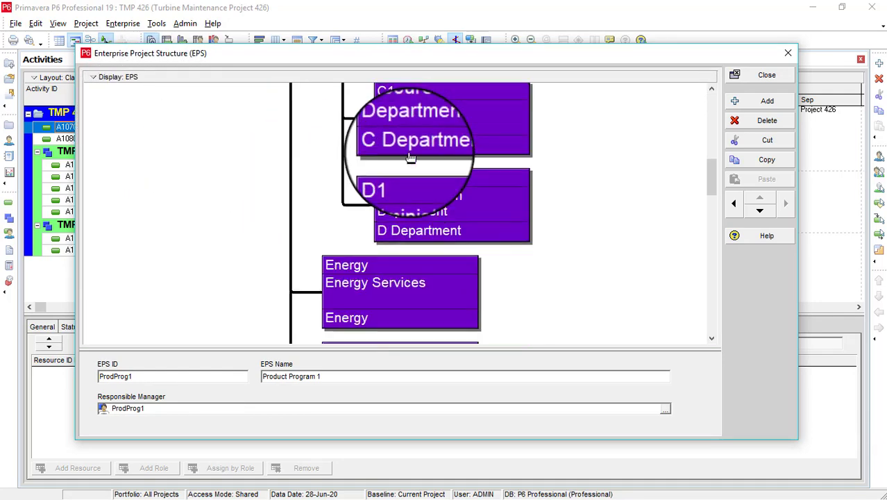
pyautogui.scroll(-5, 411, 159)
pyautogui.scroll(2, 410, 158)
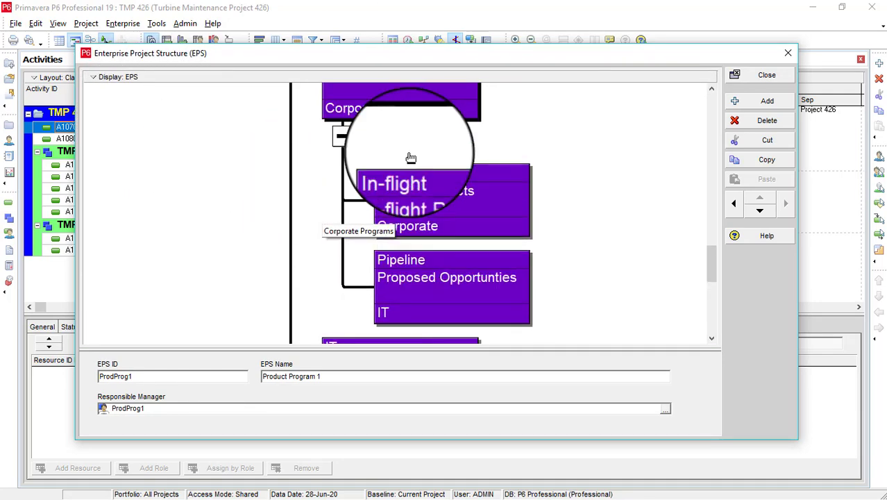
# Set the alignment of the child boxes in the EPS chart to Left
pyautogui.click(110, 78)
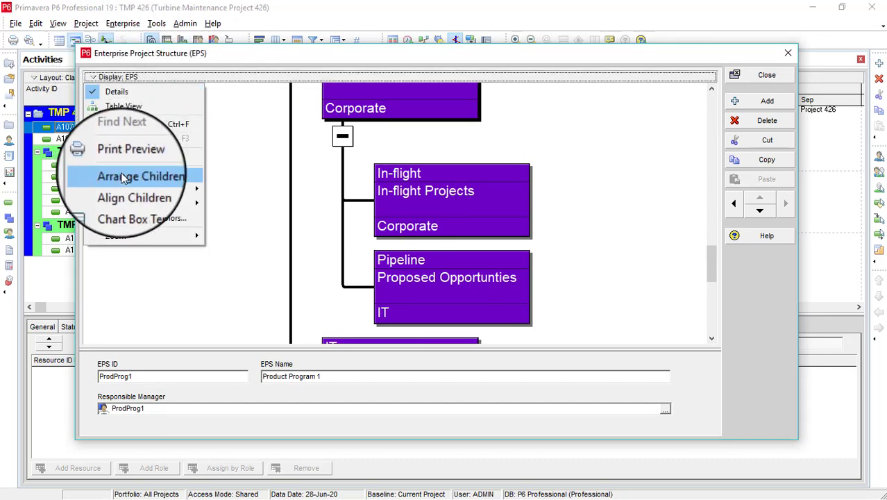
pyautogui.moveTo(167, 191)
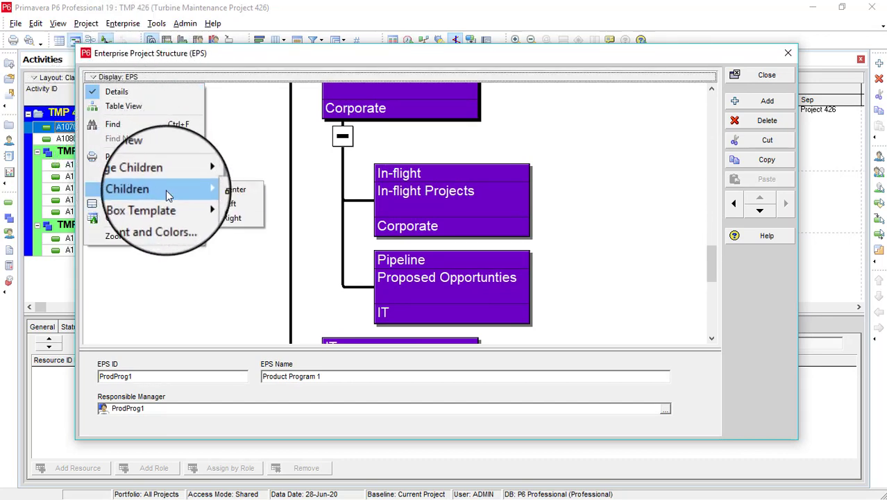
pyautogui.click(223, 213)
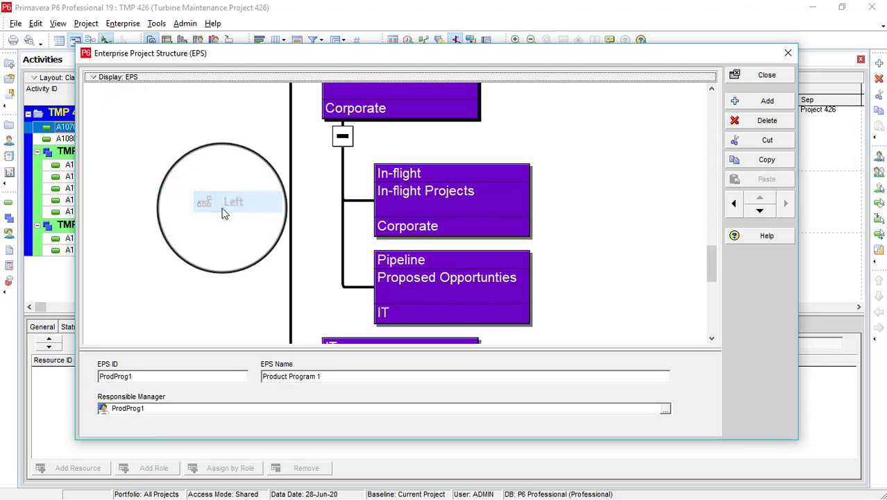
# Collapse and re-expand the Corporate branch, look through the rest of the chart and return to the Enterprise box
pyautogui.click(336, 143)
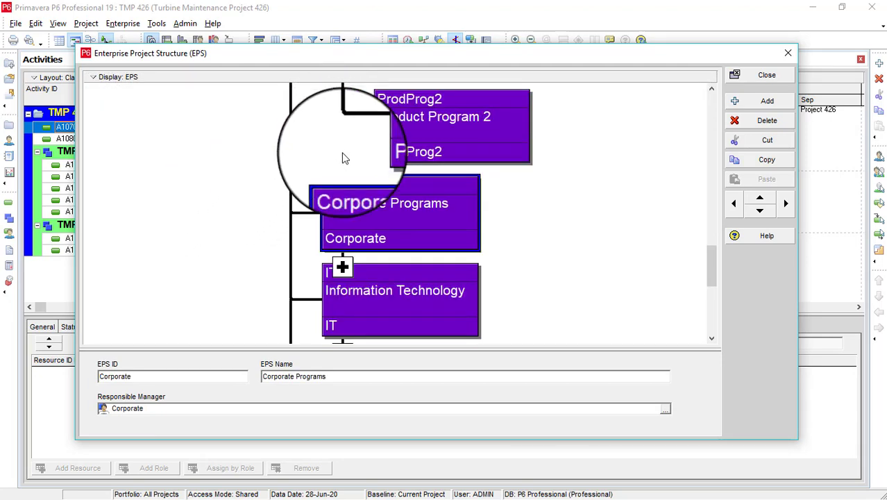
pyautogui.click(341, 267)
pyautogui.scroll(-3, 350, 259)
pyautogui.scroll(-3, 350, 253)
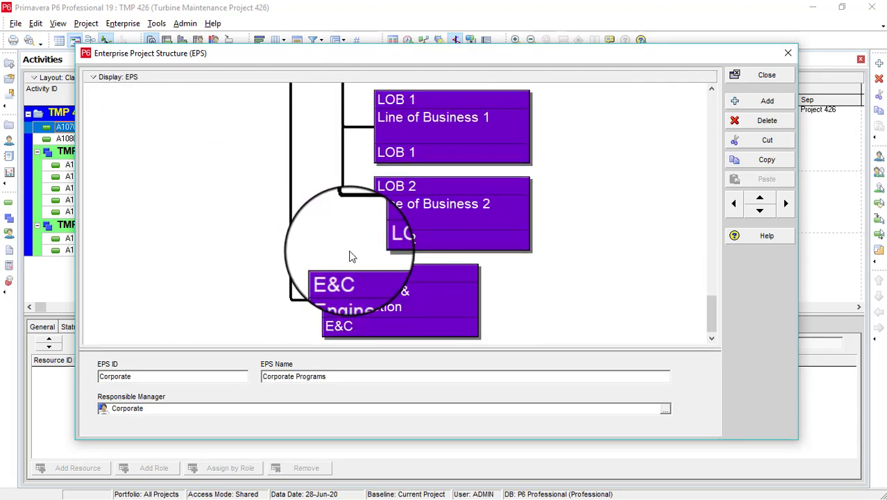
pyautogui.scroll(8, 360, 230)
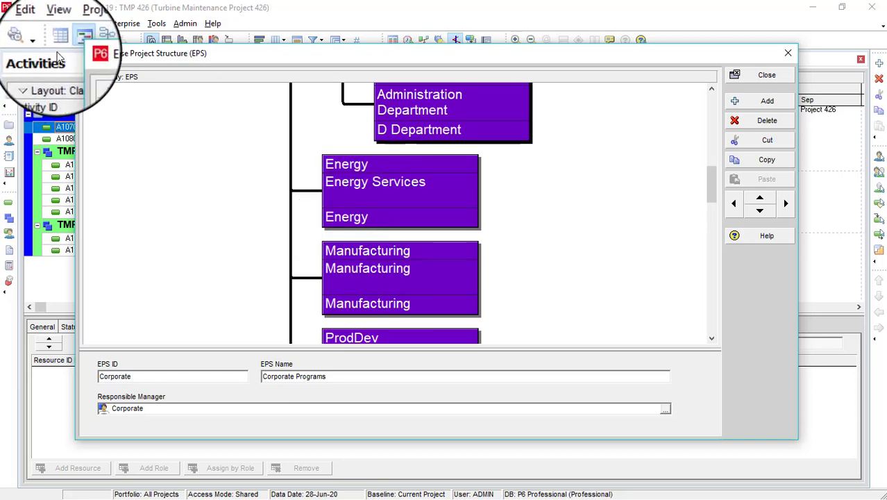
pyautogui.scroll(5, 135, 146)
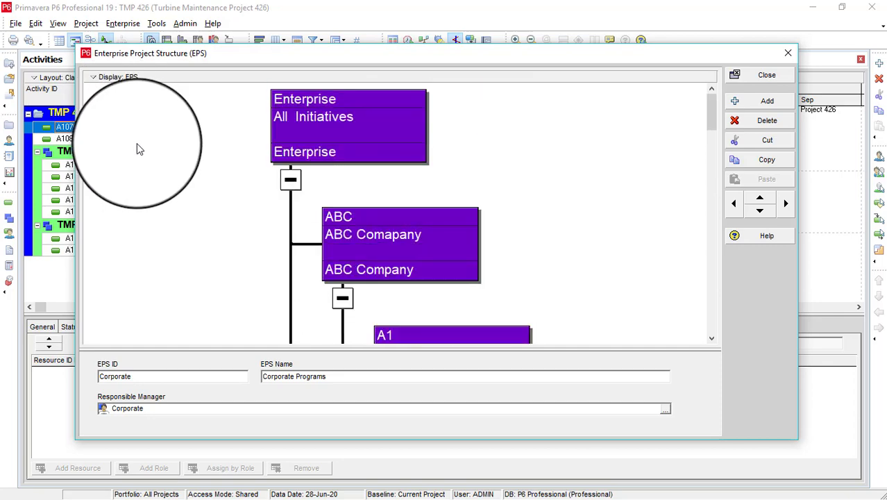